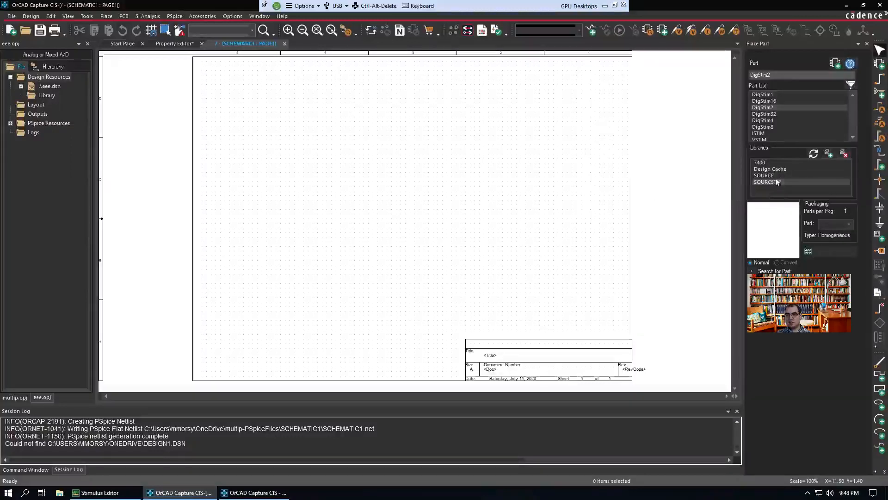
# Step: Place one 74151A multiplexer from the 7400 library on the upper right of the schematic page
pyautogui.click(773, 164)
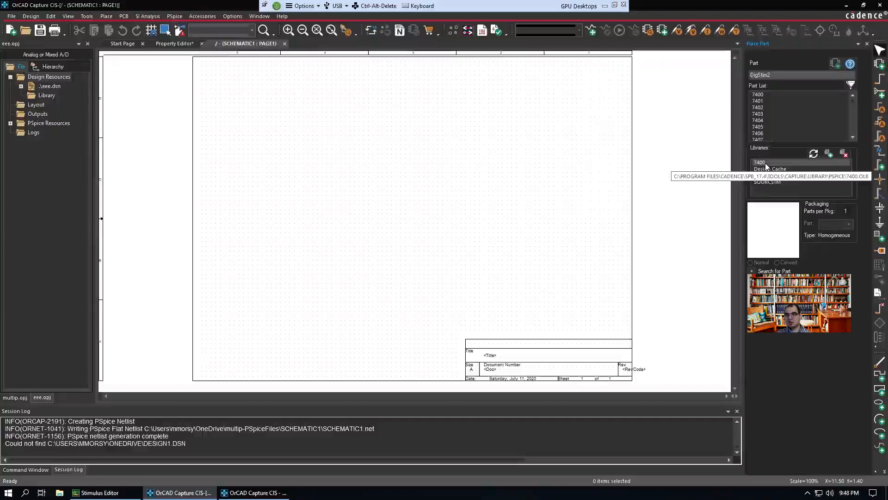
pyautogui.click(788, 76)
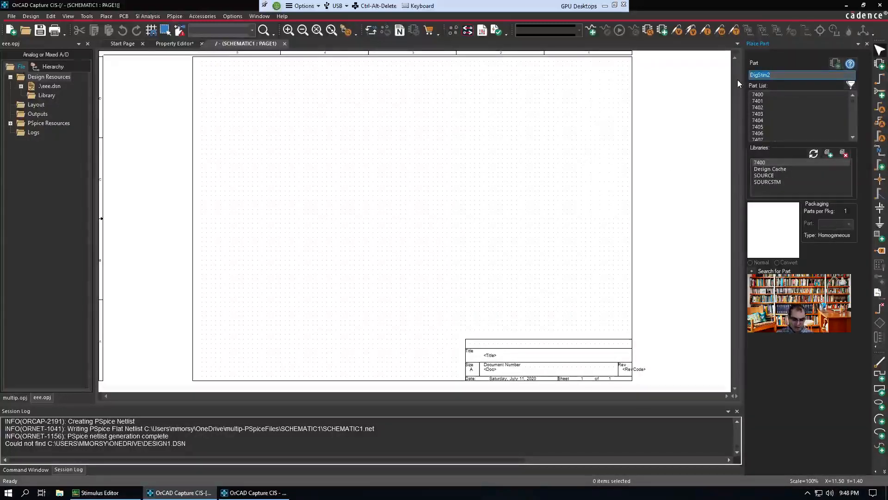
pyautogui.press('Down')
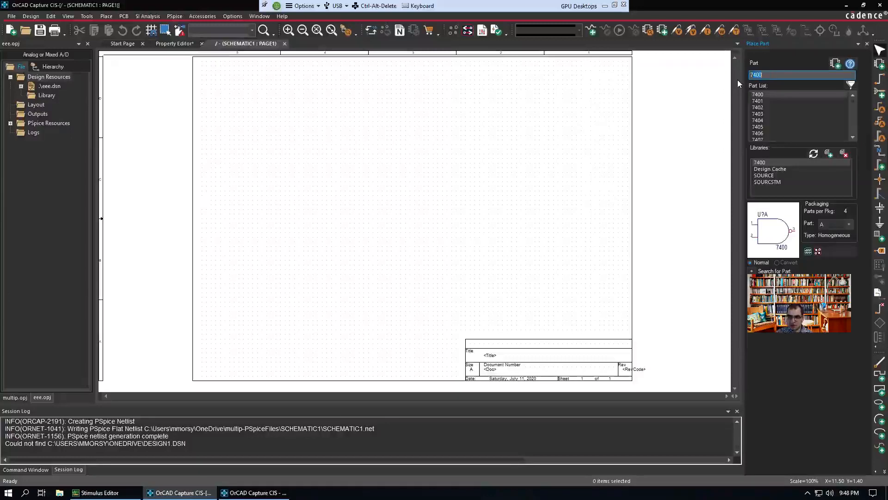
pyautogui.write('75410')
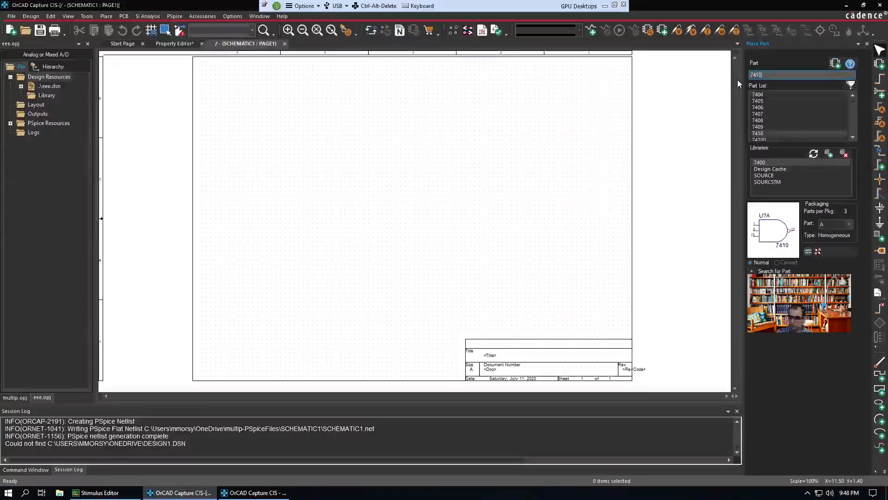
pyautogui.press('BackSpace')
pyautogui.write('51A')
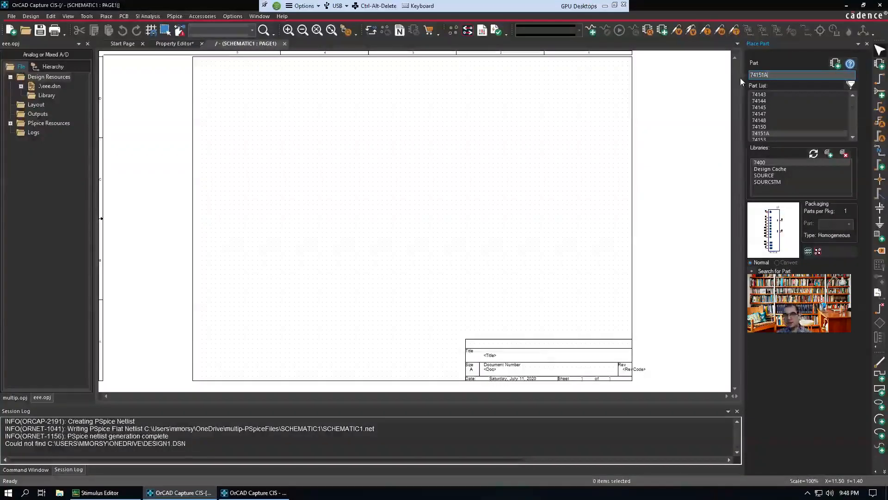
pyautogui.doubleClick(768, 134)
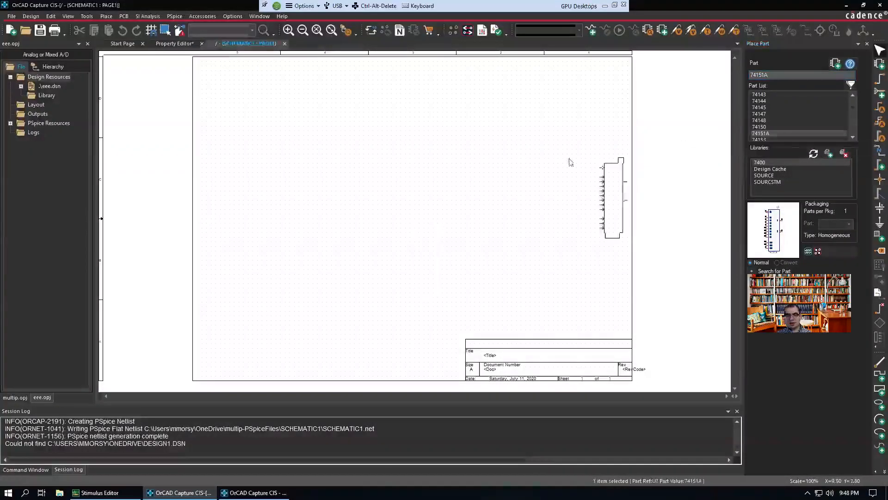
pyautogui.click(466, 163)
pyautogui.press('Escape')
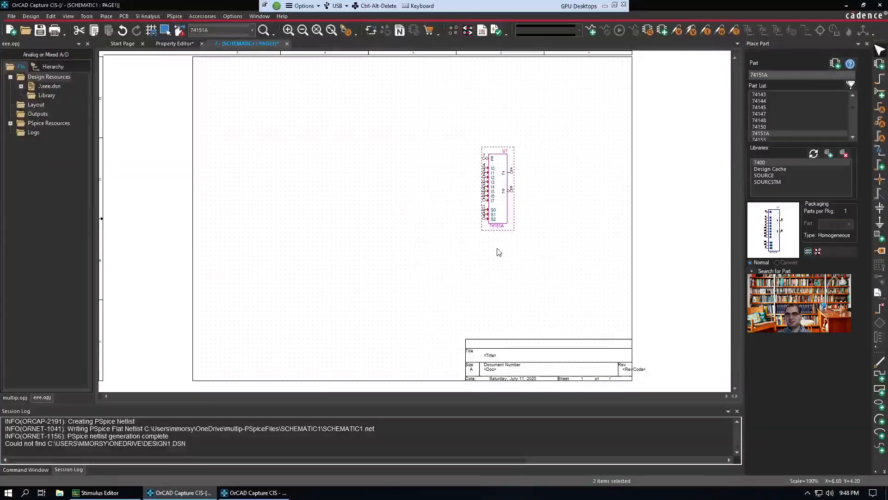
pyautogui.click(288, 30)
pyautogui.moveTo(423, 397); pyautogui.dragTo(523, 394)
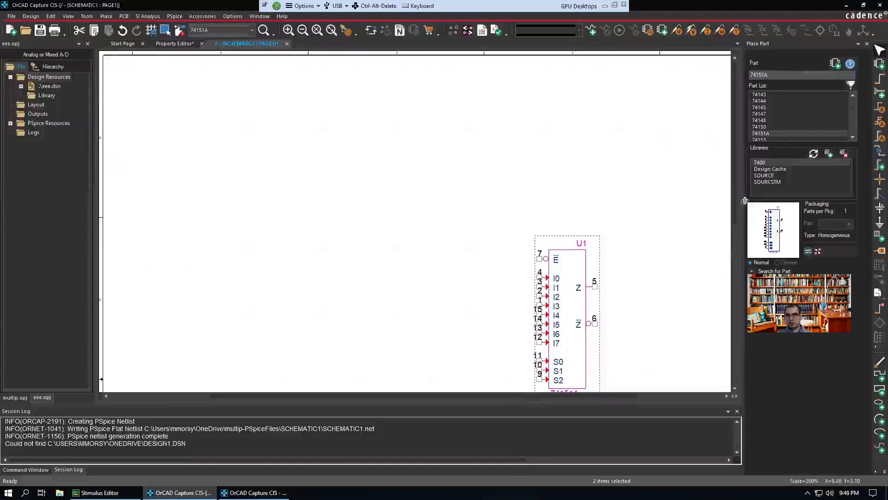
pyautogui.moveTo(734, 186); pyautogui.dragTo(728, 241)
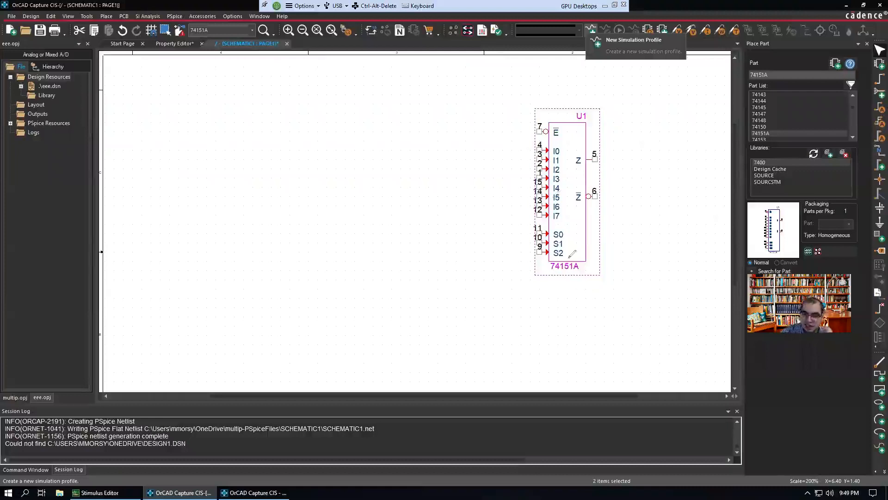
pyautogui.moveTo(559, 284)
pyautogui.mouseDown()
pyautogui.moveTo(563, 297)
pyautogui.moveTo(604, 298)
pyautogui.moveTo(622, 286)
pyautogui.moveTo(629, 296)
pyautogui.moveTo(639, 287)
pyautogui.mouseUp()
pyautogui.moveTo(644, 284)
pyautogui.mouseDown()
pyautogui.moveTo(655, 296)
pyautogui.moveTo(645, 296)
pyautogui.mouseUp()
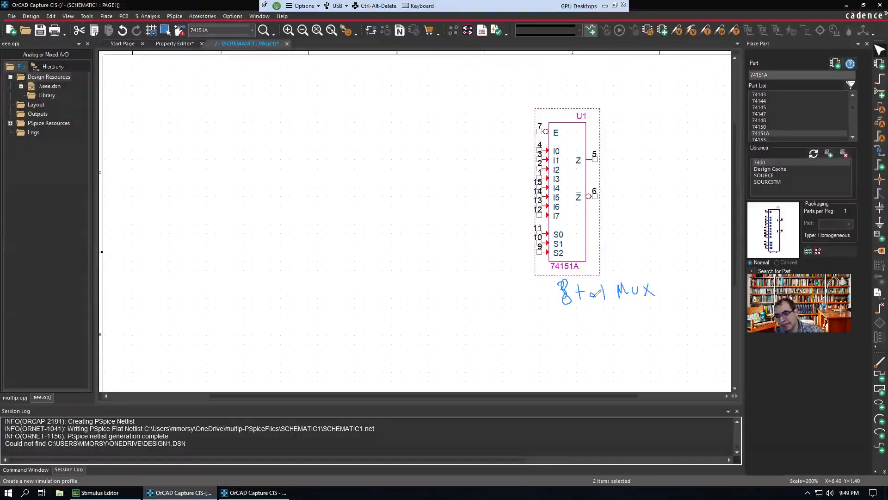
pyautogui.moveTo(568, 323); pyautogui.dragTo(581, 330)
pyautogui.moveTo(574, 325)
pyautogui.mouseDown()
pyautogui.moveTo(575, 336)
pyautogui.moveTo(603, 323)
pyautogui.mouseUp()
pyautogui.moveTo(599, 319)
pyautogui.mouseDown()
pyautogui.moveTo(600, 331)
pyautogui.moveTo(624, 330)
pyautogui.mouseUp()
pyautogui.moveTo(643, 330); pyautogui.dragTo(674, 324)
pyautogui.moveTo(675, 316); pyautogui.dragTo(668, 324)
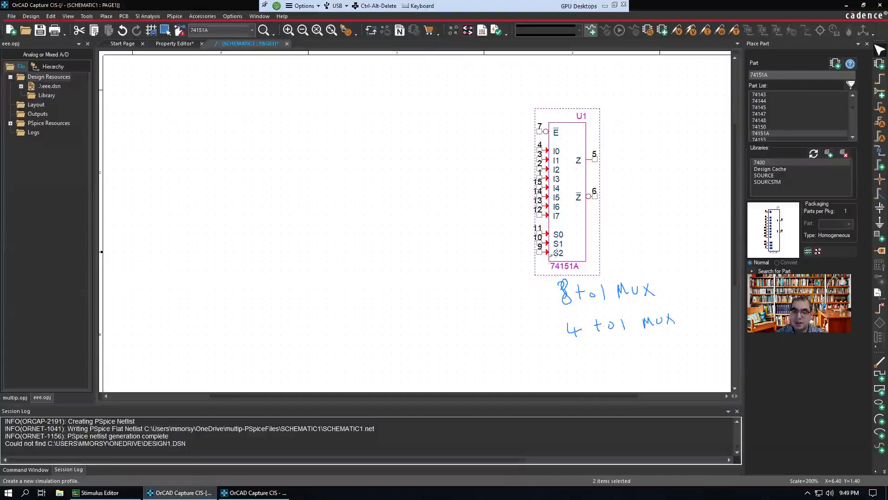
pyautogui.moveTo(539, 254)
pyautogui.mouseDown()
pyautogui.moveTo(521, 254)
pyautogui.moveTo(523, 273)
pyautogui.moveTo(513, 277)
pyautogui.mouseUp()
pyautogui.moveTo(530, 273); pyautogui.dragTo(522, 279)
pyautogui.moveTo(522, 276); pyautogui.dragTo(514, 281)
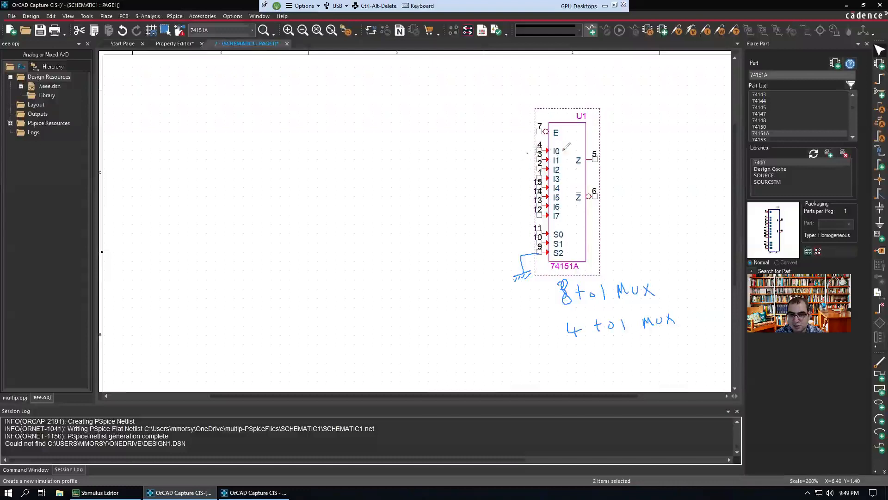
pyautogui.moveTo(558, 150); pyautogui.dragTo(565, 148)
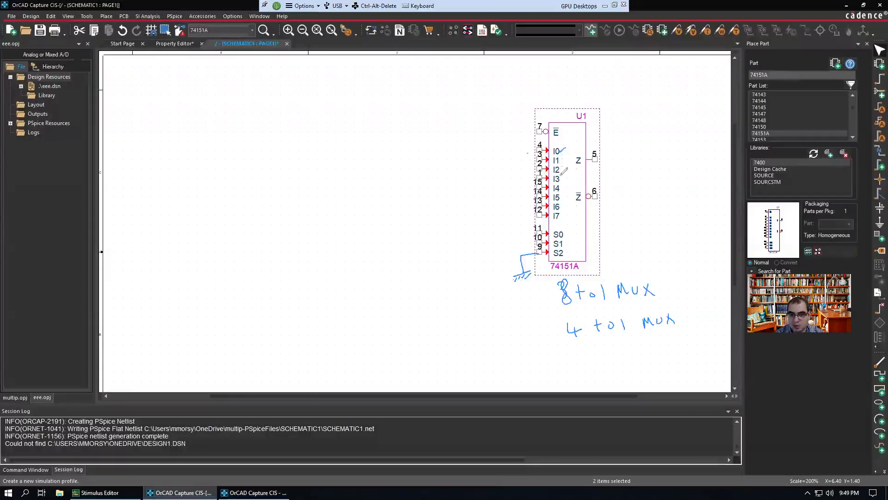
pyautogui.moveTo(557, 178); pyautogui.dragTo(564, 175)
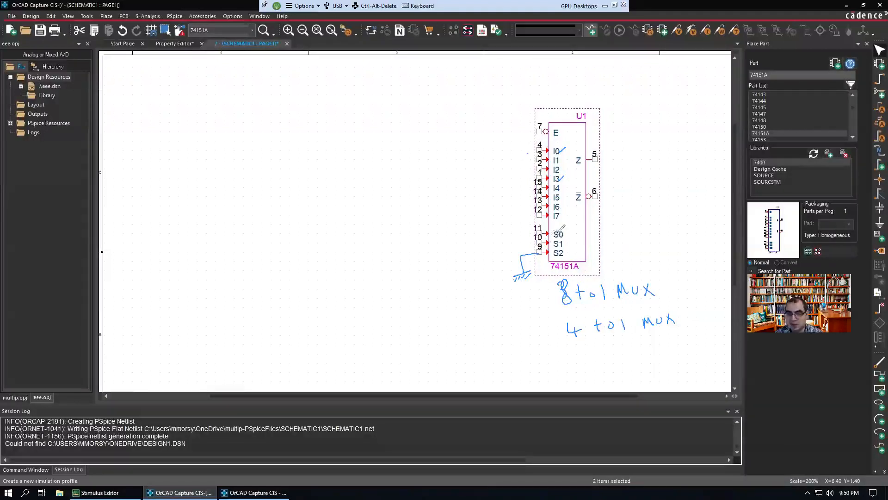
pyautogui.moveTo(554, 249); pyautogui.dragTo(561, 241)
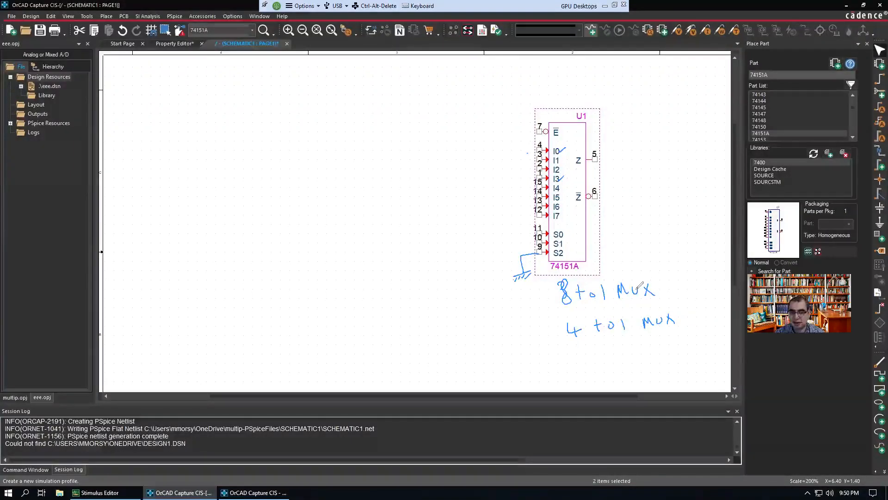
pyautogui.click(557, 68)
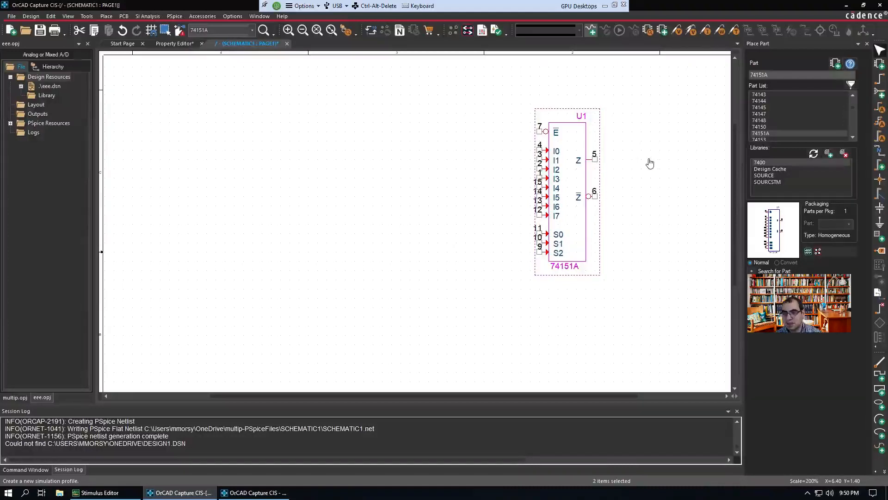
# Step: Place four DigStim1 sources from the SOURCSTM library in a column to the left of the 74151A
pyautogui.click(777, 75)
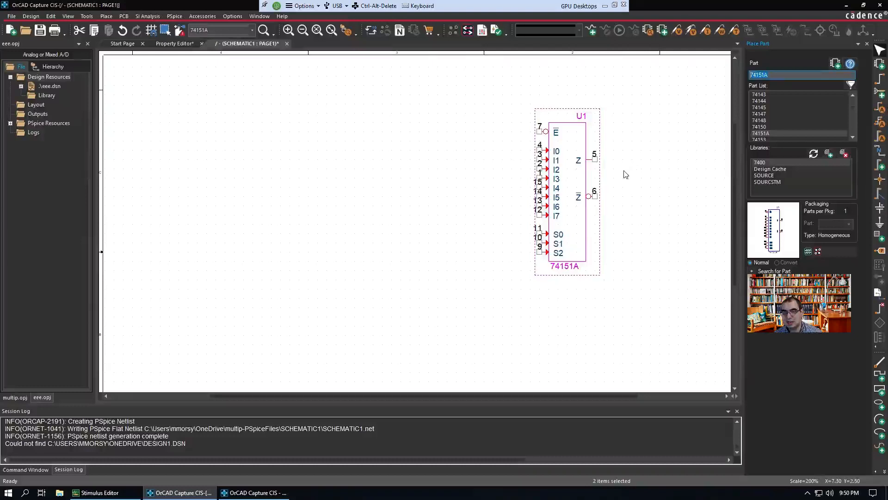
pyautogui.click(769, 182)
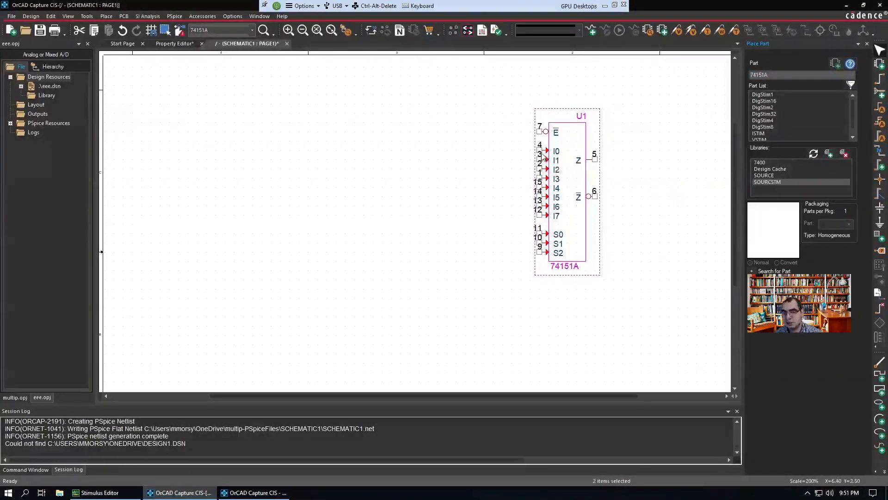
pyautogui.click(769, 95)
pyautogui.doubleClick(768, 95)
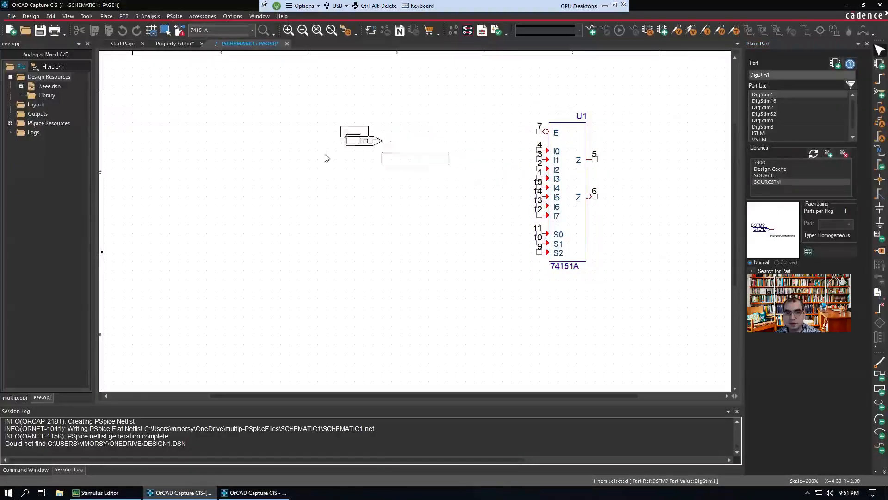
pyautogui.click(338, 123)
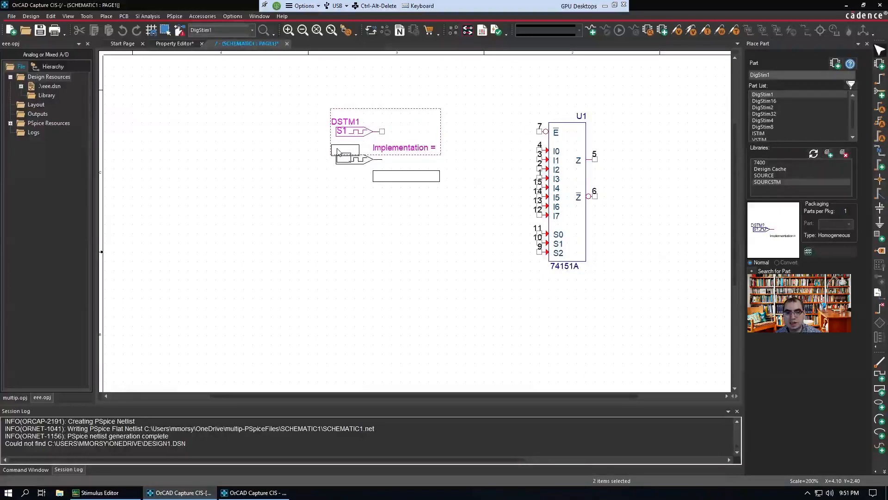
pyautogui.click(338, 152)
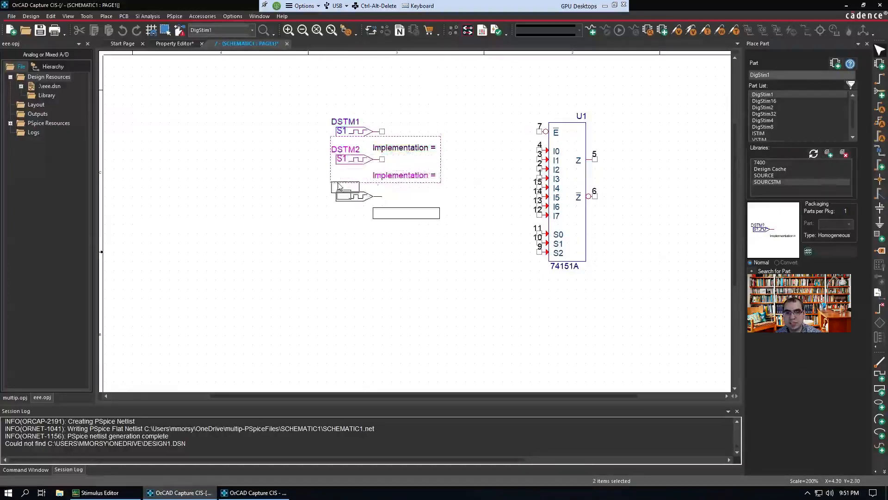
pyautogui.click(338, 190)
pyautogui.click(338, 224)
pyautogui.press('Escape')
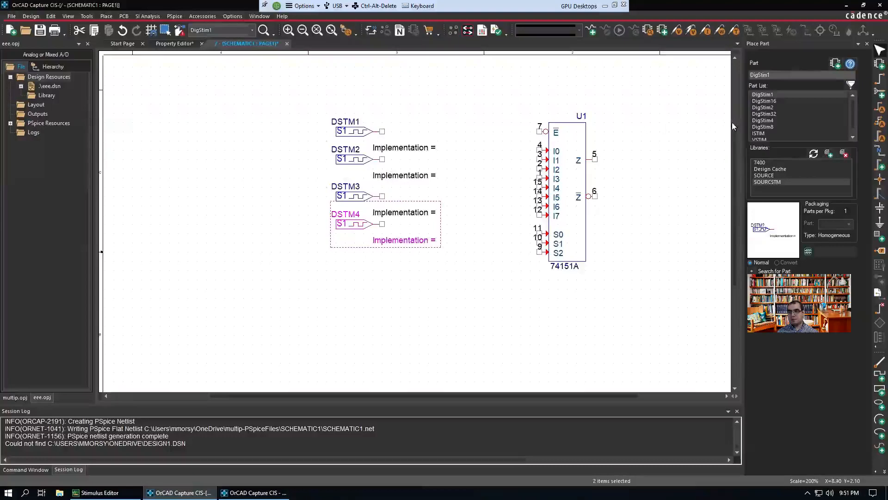
# Step: Place one DigStim2 two-bit digital source below the four DigStim1 sources
pyautogui.click(765, 108)
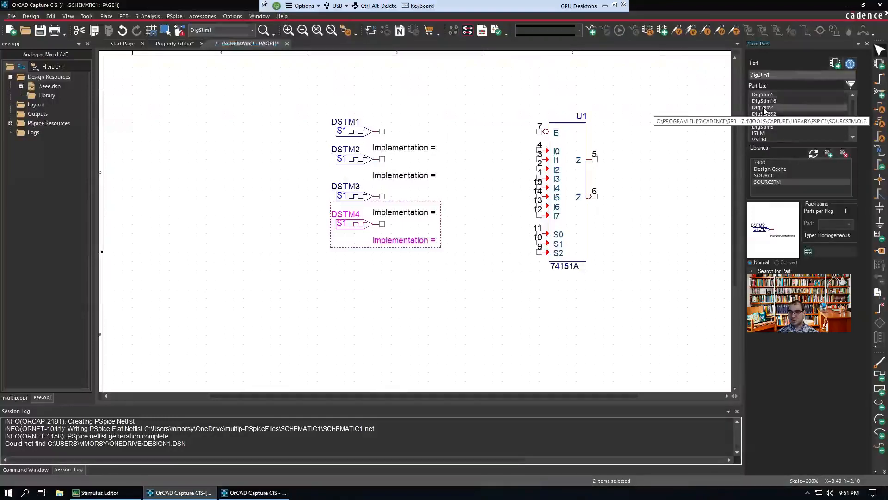
pyautogui.doubleClick(765, 108)
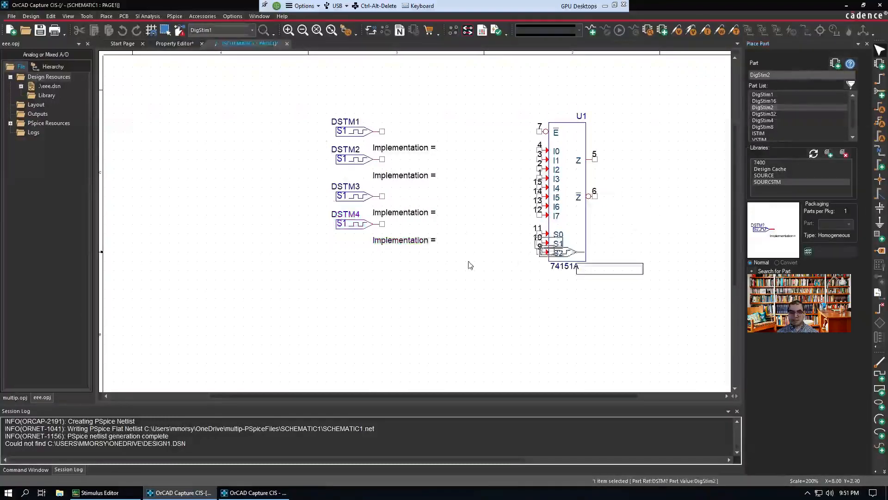
pyautogui.click(342, 276)
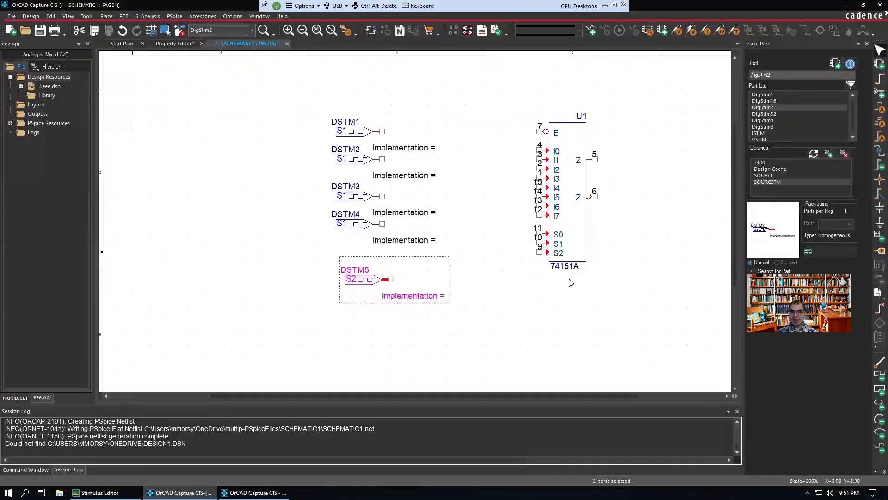
pyautogui.click(563, 303)
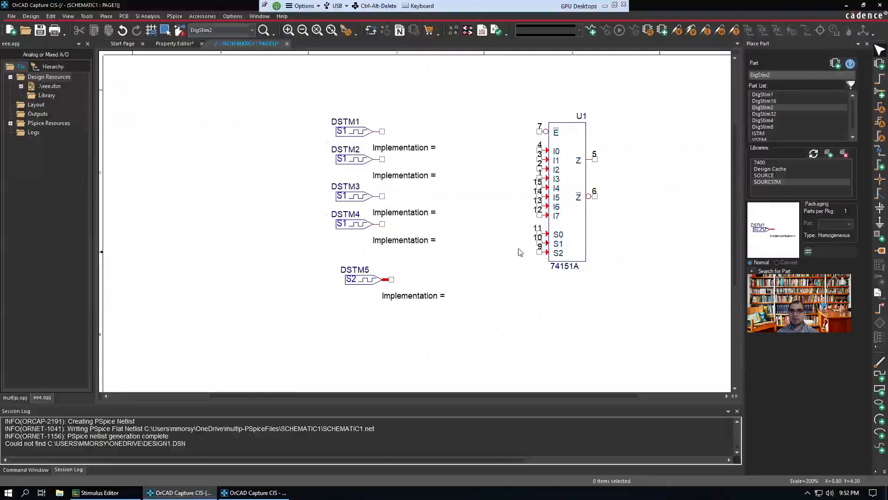
# Step: Wire the DSTM1 output to input I0 and the DSTM2 output to input I1 of the 74151A
pyautogui.click(880, 79)
pyautogui.click(382, 132)
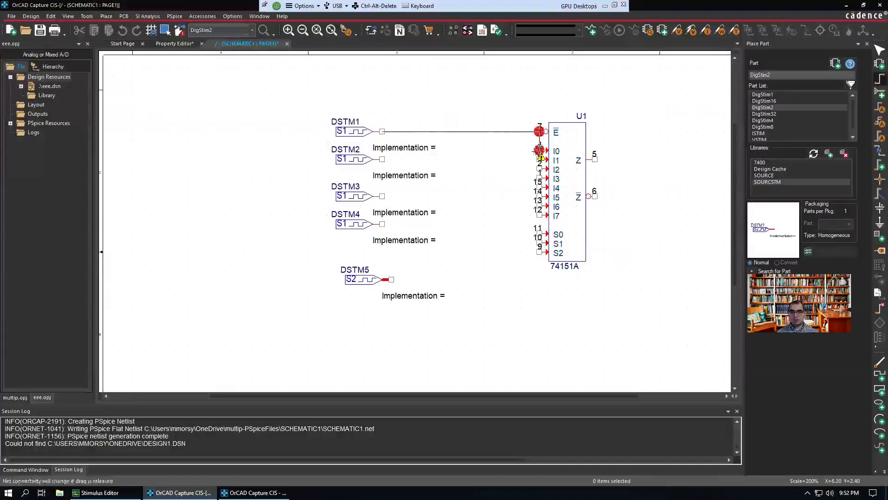
pyautogui.click(521, 133)
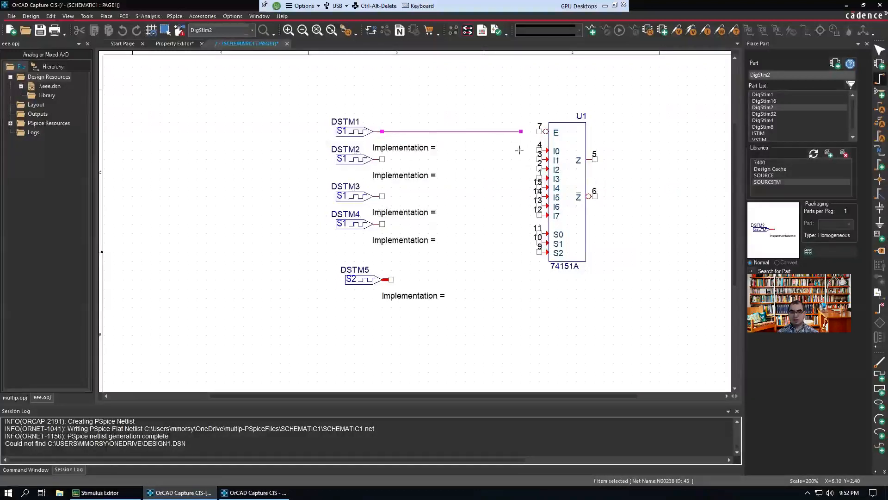
pyautogui.click(540, 150)
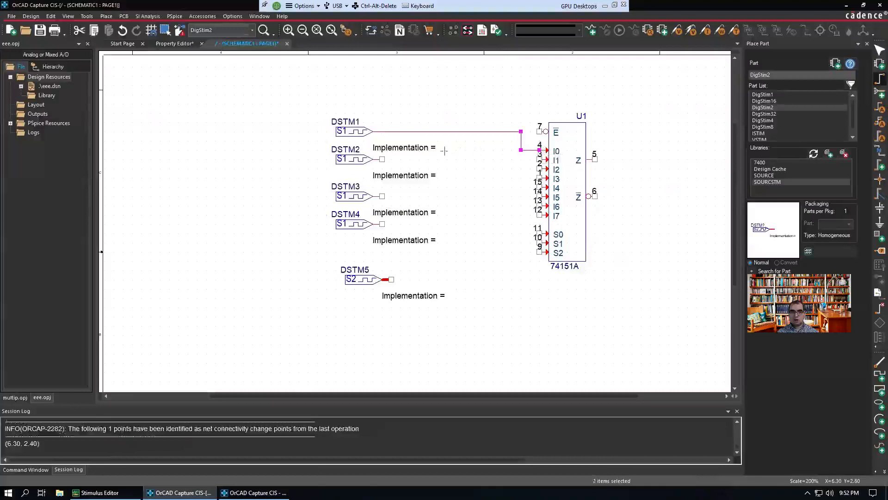
pyautogui.click(383, 159)
pyautogui.click(539, 159)
# Step: Wire the DSTM3 output to input I2 and the DSTM4 output to input I3 of the 74151A
pyautogui.click(382, 195)
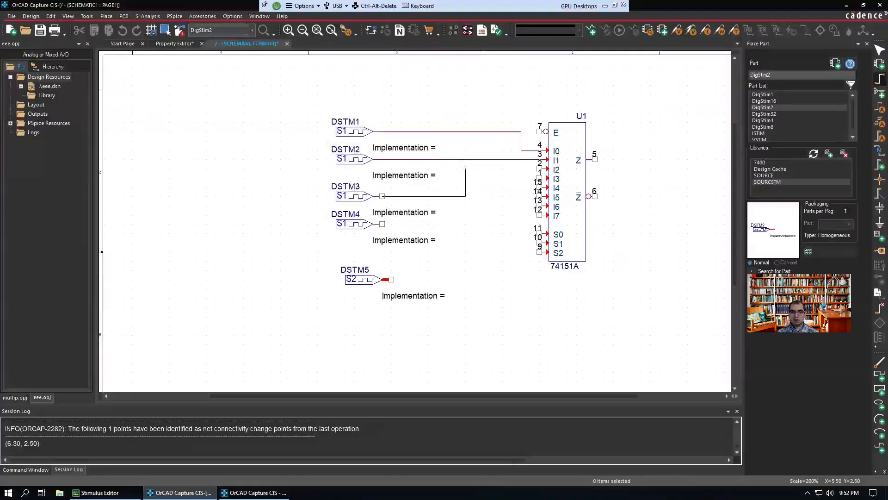
pyautogui.click(465, 166)
pyautogui.click(538, 168)
pyautogui.click(382, 224)
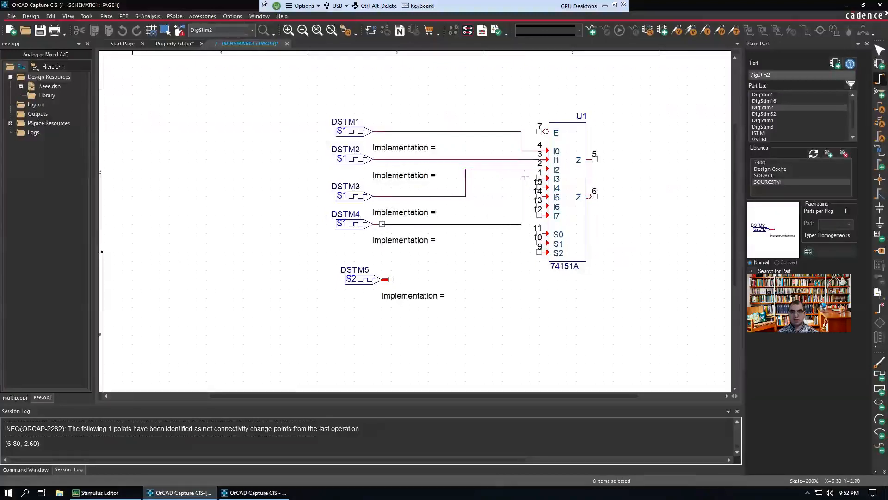
pyautogui.click(503, 175)
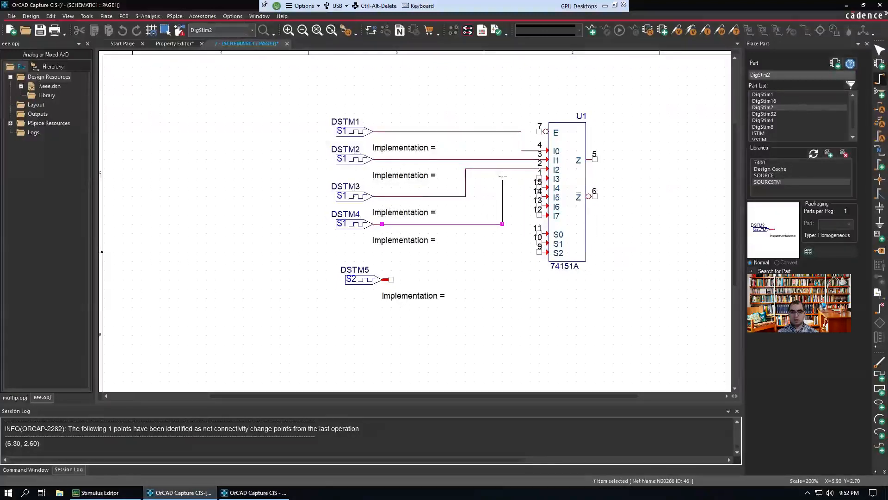
pyautogui.click(539, 177)
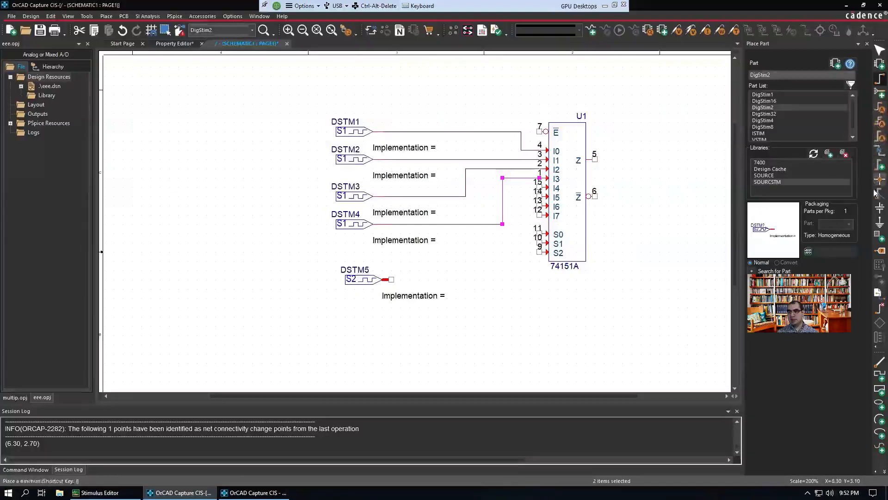
# Step: Draw a bus from the DSTM5 output across and up toward the select inputs of the 74151A
pyautogui.click(879, 165)
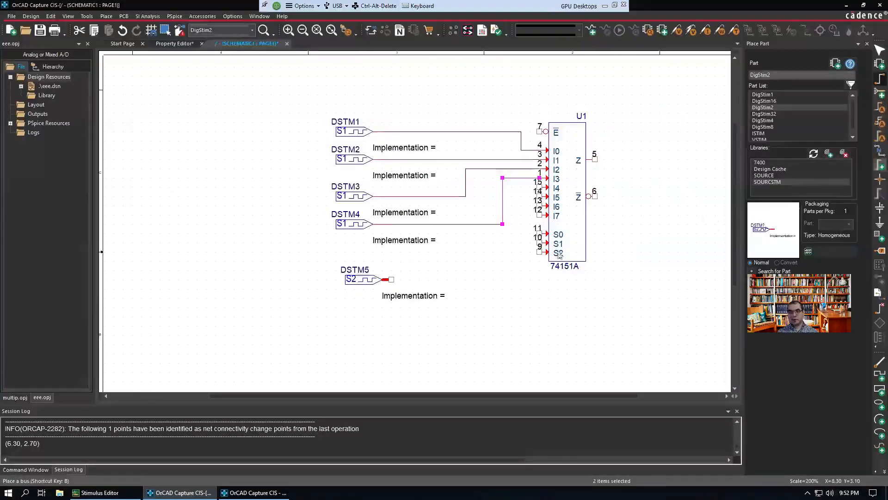
pyautogui.click(392, 279)
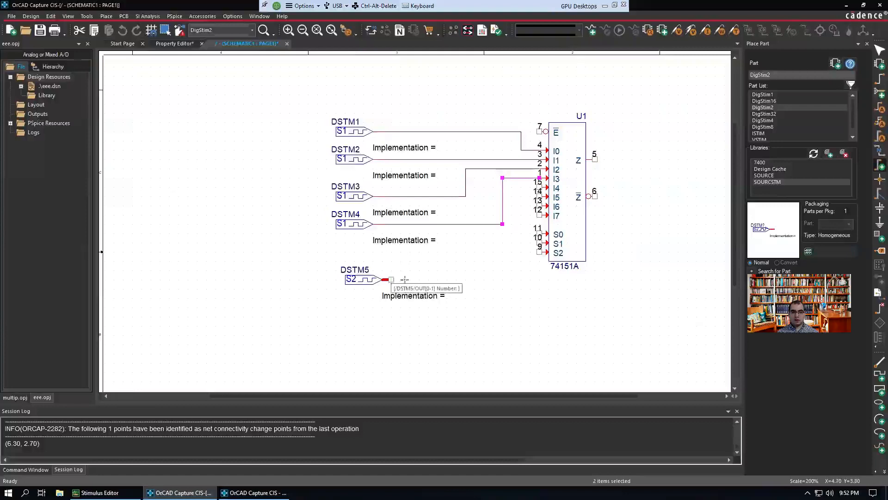
pyautogui.doubleClick(502, 276)
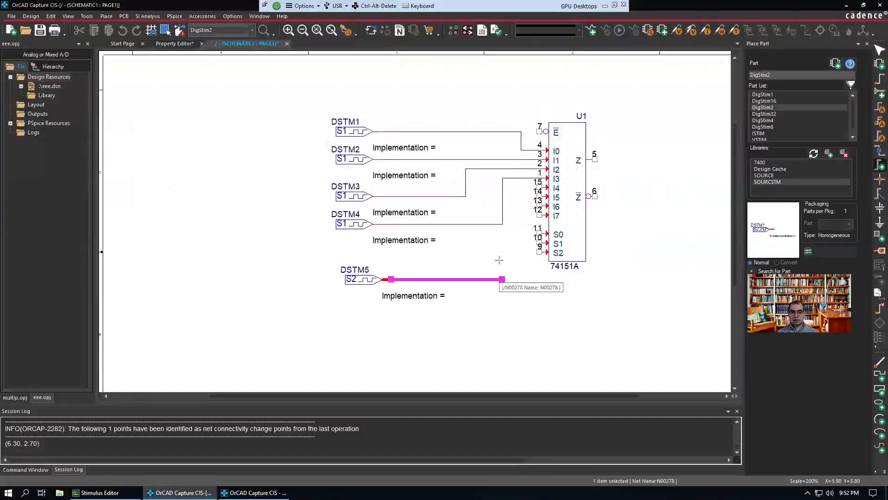
pyautogui.click(499, 241)
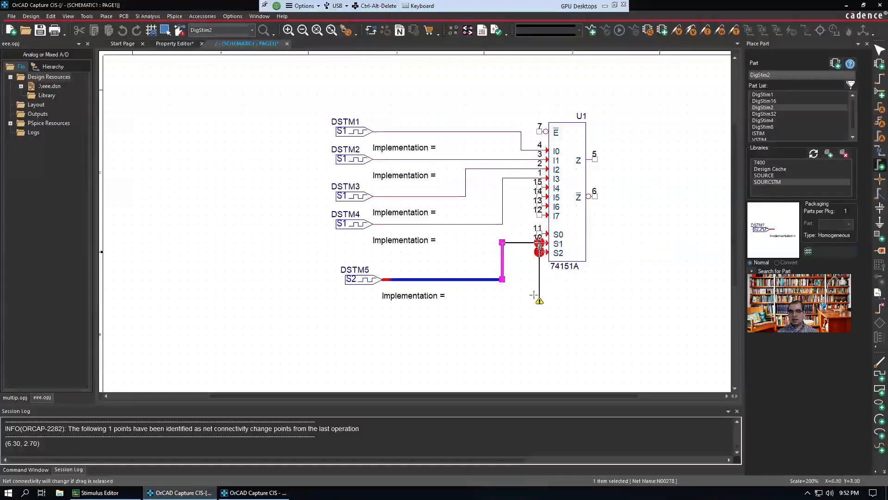
pyautogui.press('Escape')
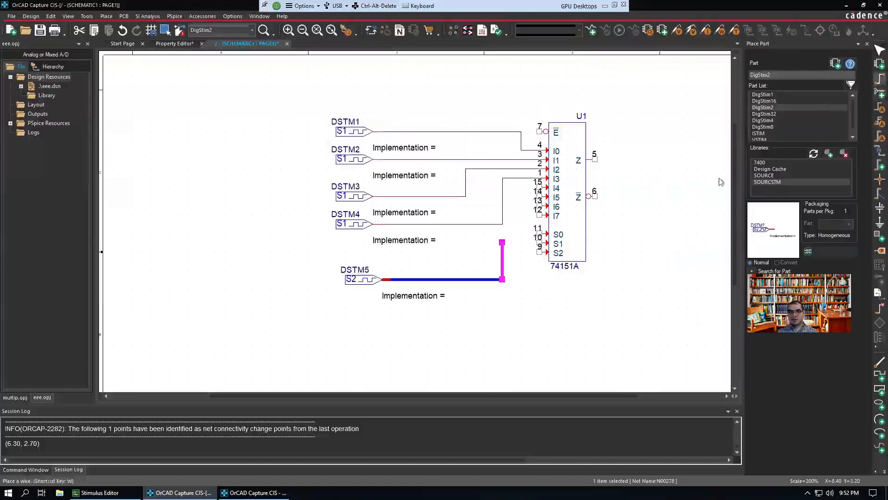
# Step: Wire select inputs S0 and S1 of the 74151A to the vertical segment of the DSTM5 bus
pyautogui.click(539, 234)
pyautogui.click(503, 242)
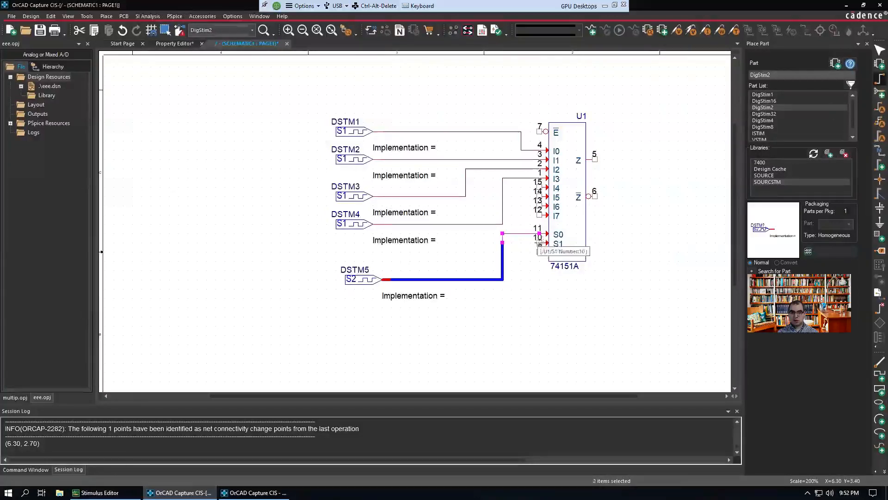
pyautogui.click(539, 243)
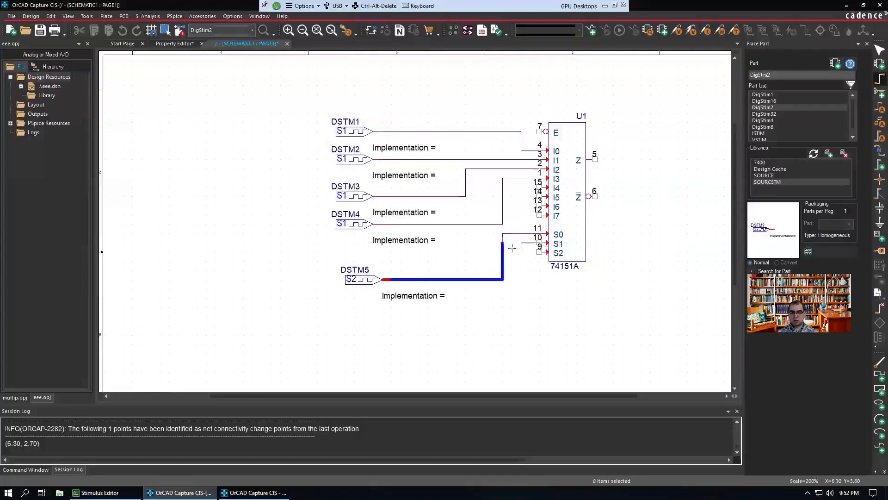
pyautogui.click(521, 252)
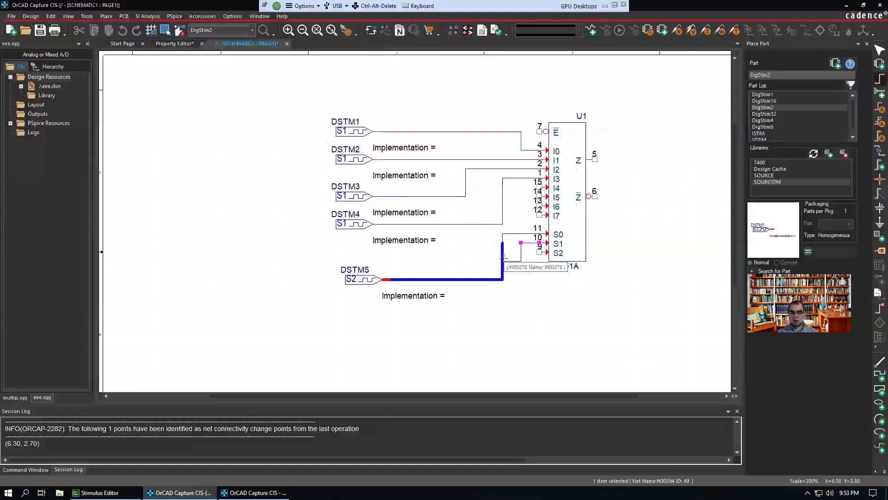
pyautogui.click(502, 260)
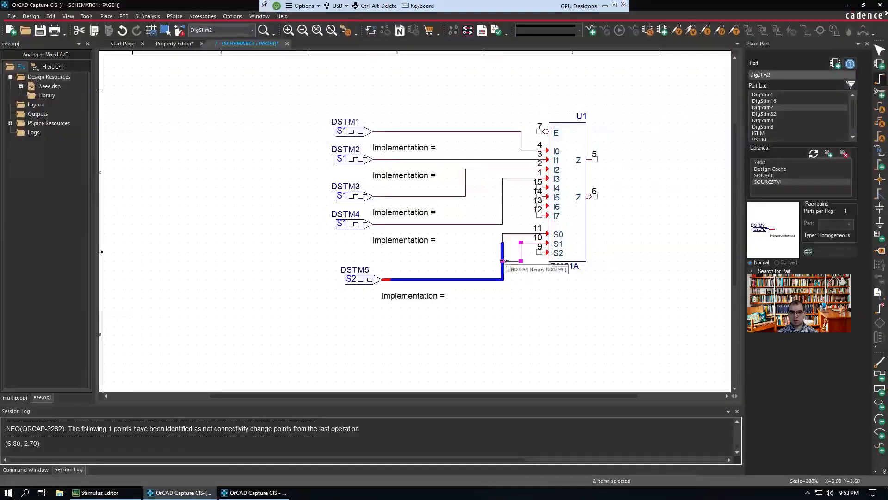
pyautogui.click(518, 280)
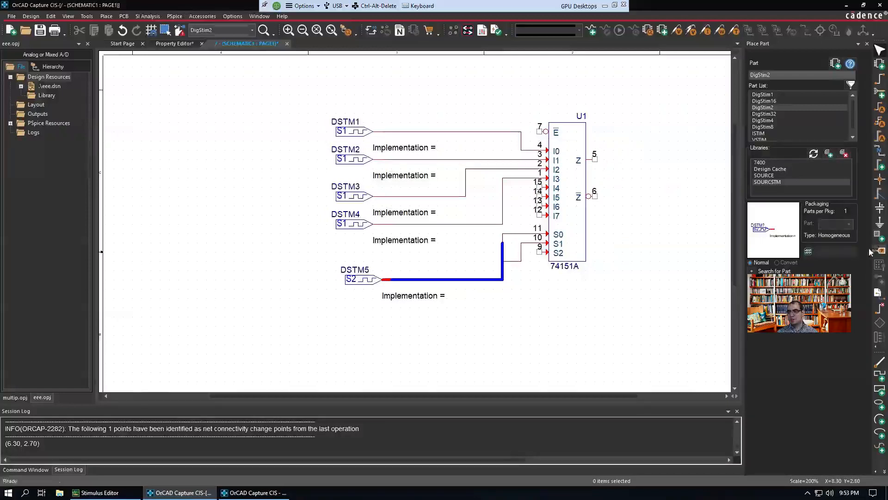
# Step: Place two $D_LO symbols from the SOURCE library, one above the 74151A enable pin and one below input S2
pyautogui.click(875, 212)
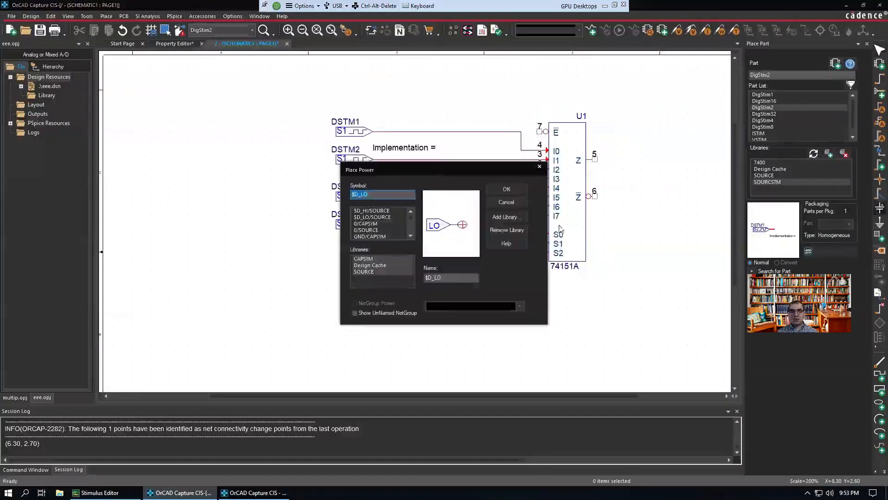
pyautogui.click(377, 218)
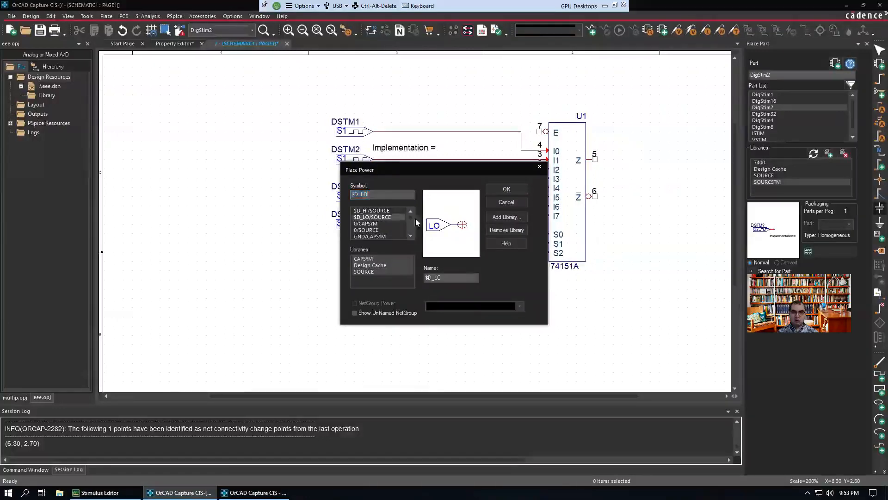
pyautogui.click(506, 189)
pyautogui.click(500, 114)
pyautogui.click(542, 310)
pyautogui.press('Escape')
# Step: Wire the upper LO symbol to the inverted enable pin and the lower LO symbol to input S2
pyautogui.press('w')
pyautogui.click(512, 113)
pyautogui.click(539, 131)
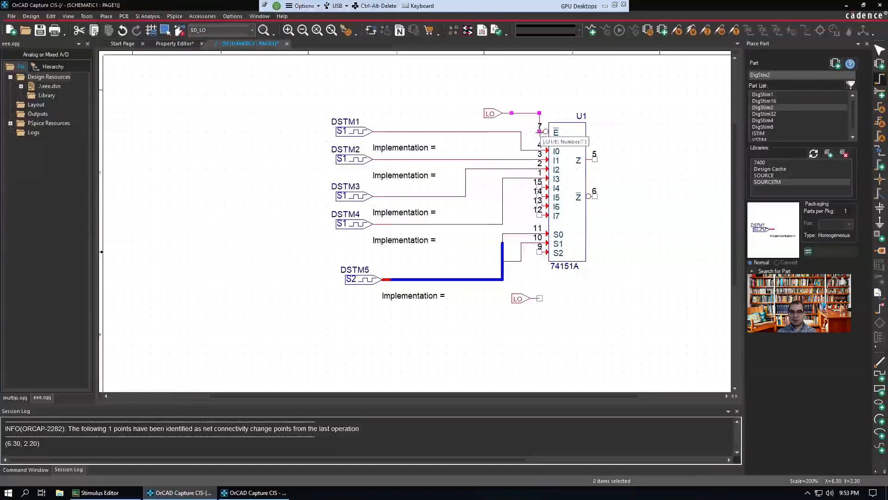
pyautogui.click(538, 298)
pyautogui.click(540, 252)
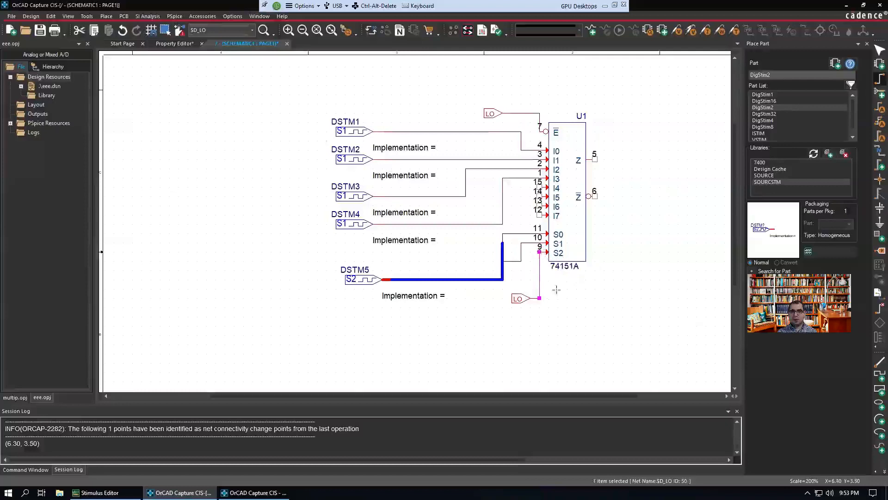
pyautogui.press('Escape')
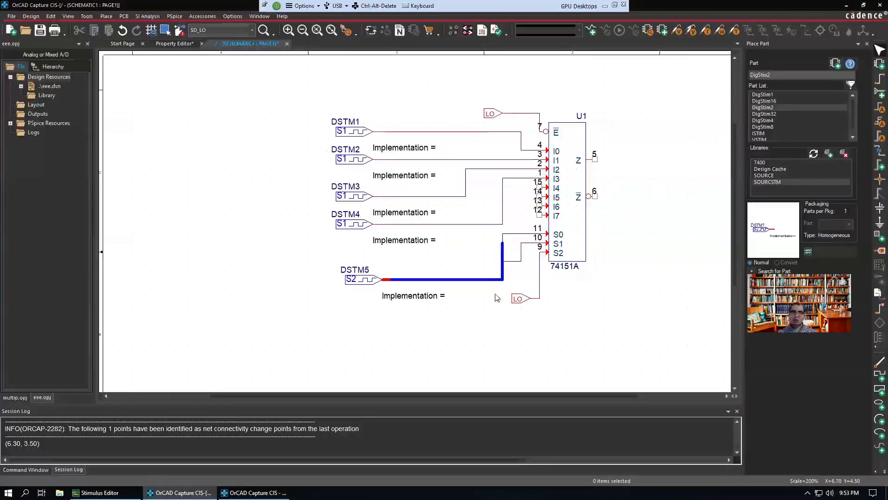
# Step: Sketch a freehand truth table beside the sources with columns S1, S0 and Z and select rows 00, 01, 10 and 11
pyautogui.click(349, 134)
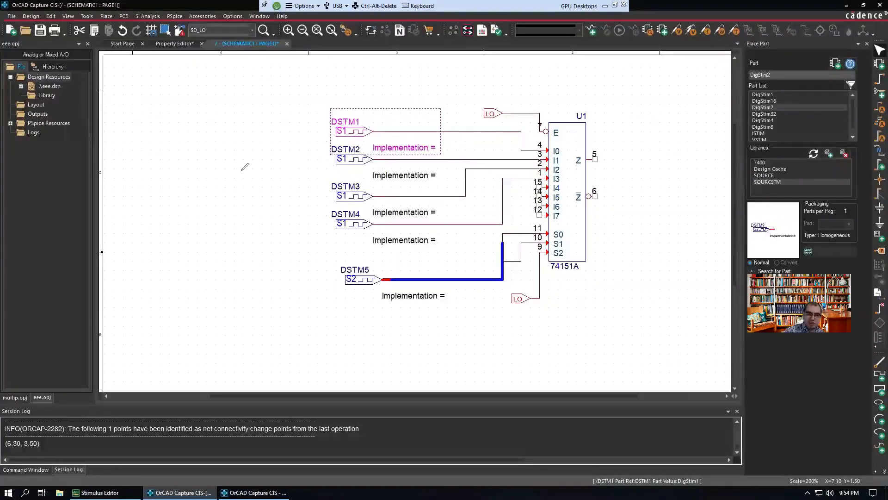
pyautogui.moveTo(145, 133); pyautogui.dragTo(230, 136)
pyautogui.moveTo(188, 114); pyautogui.dragTo(186, 184)
pyautogui.moveTo(174, 116); pyautogui.dragTo(169, 128)
pyautogui.moveTo(182, 123)
pyautogui.mouseDown()
pyautogui.moveTo(147, 130)
pyautogui.moveTo(171, 148)
pyautogui.moveTo(149, 144)
pyautogui.moveTo(174, 172)
pyautogui.mouseUp()
pyautogui.moveTo(156, 163)
pyautogui.mouseDown()
pyautogui.moveTo(167, 185)
pyautogui.moveTo(148, 200)
pyautogui.mouseUp()
pyautogui.moveTo(171, 206)
pyautogui.mouseDown()
pyautogui.moveTo(171, 221)
pyautogui.moveTo(151, 227)
pyautogui.mouseUp()
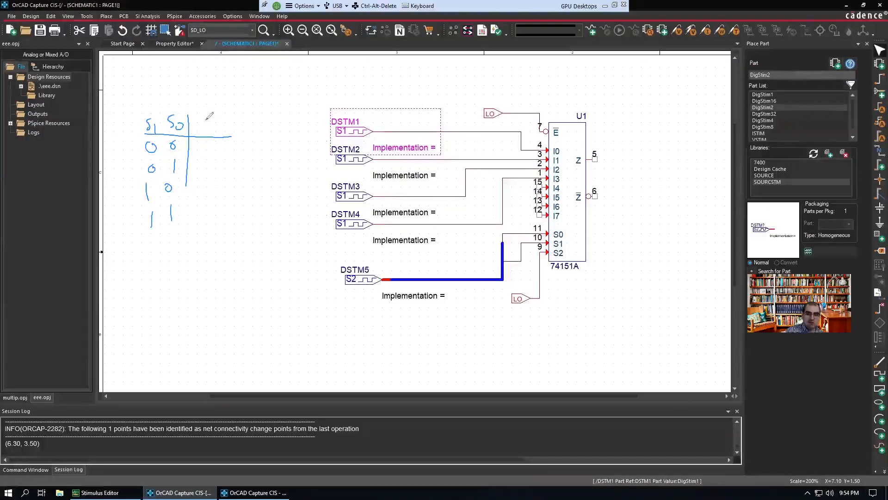
pyautogui.moveTo(209, 119); pyautogui.dragTo(218, 131)
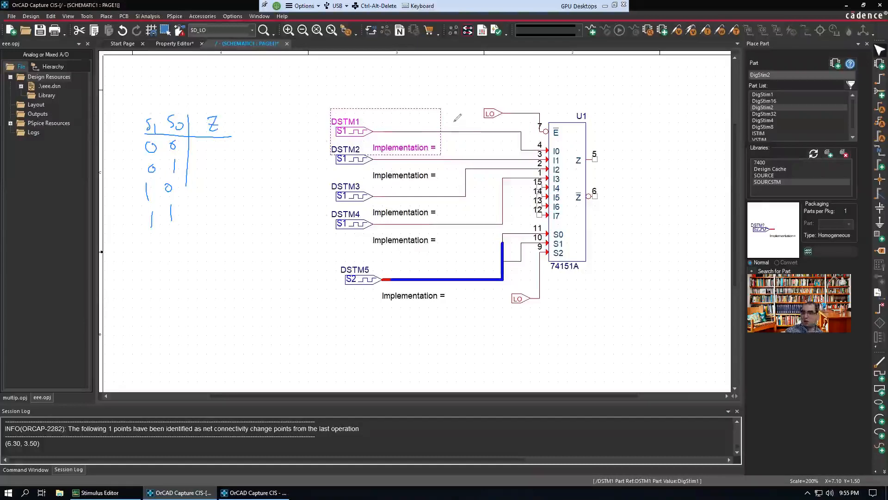
# Step: Write C1, C2, C3 and C4 by hand as the Z entries of the four truth table rows
pyautogui.moveTo(209, 142)
pyautogui.mouseDown()
pyautogui.moveTo(203, 151)
pyautogui.moveTo(217, 152)
pyautogui.moveTo(206, 175)
pyautogui.moveTo(221, 175)
pyautogui.mouseUp()
pyautogui.moveTo(206, 186)
pyautogui.mouseDown()
pyautogui.moveTo(203, 197)
pyautogui.moveTo(214, 198)
pyautogui.moveTo(197, 221)
pyautogui.mouseUp()
pyautogui.moveTo(208, 218); pyautogui.dragTo(211, 212)
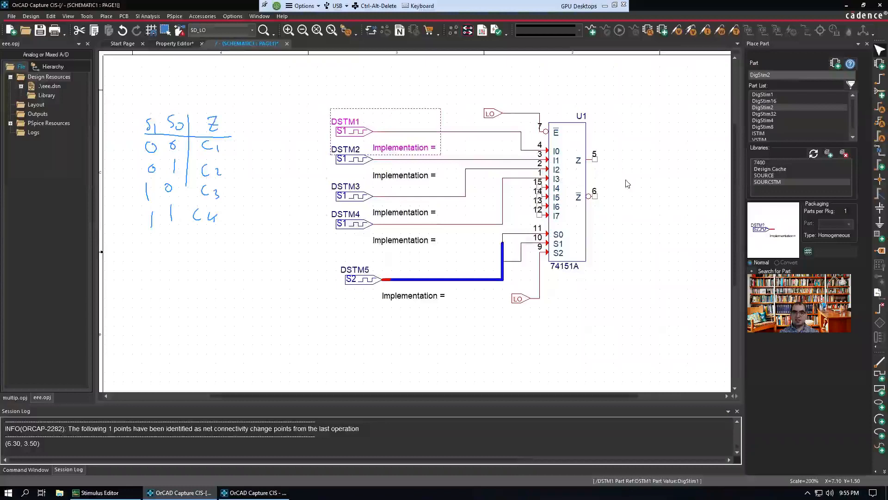
pyautogui.click(621, 192)
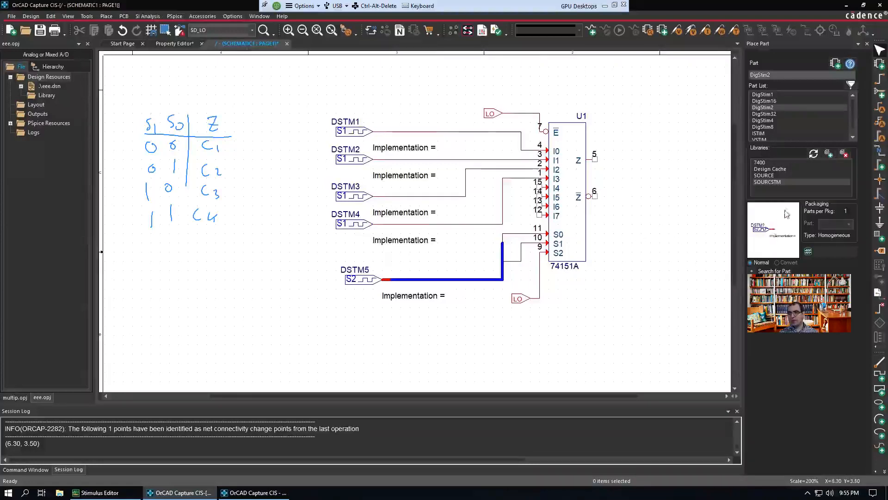
# Step: Place net aliases C1, C2, C3 and C4 on the wires from DSTM1, DSTM2, DSTM3 and DSTM4
pyautogui.click(877, 154)
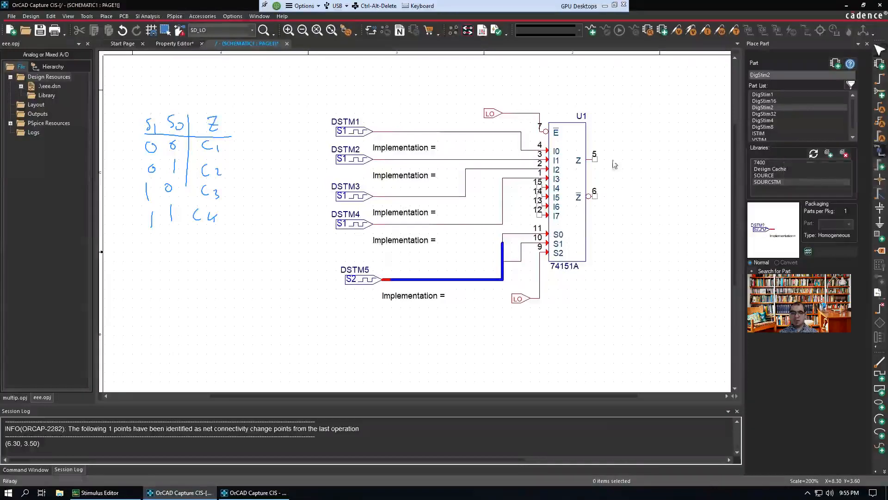
pyautogui.write('C1')
pyautogui.click(512, 189)
pyautogui.click(440, 134)
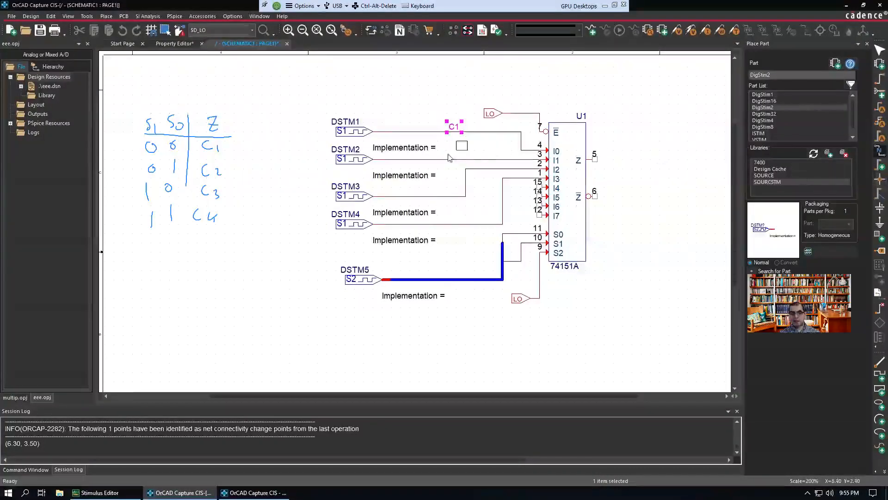
pyautogui.click(451, 159)
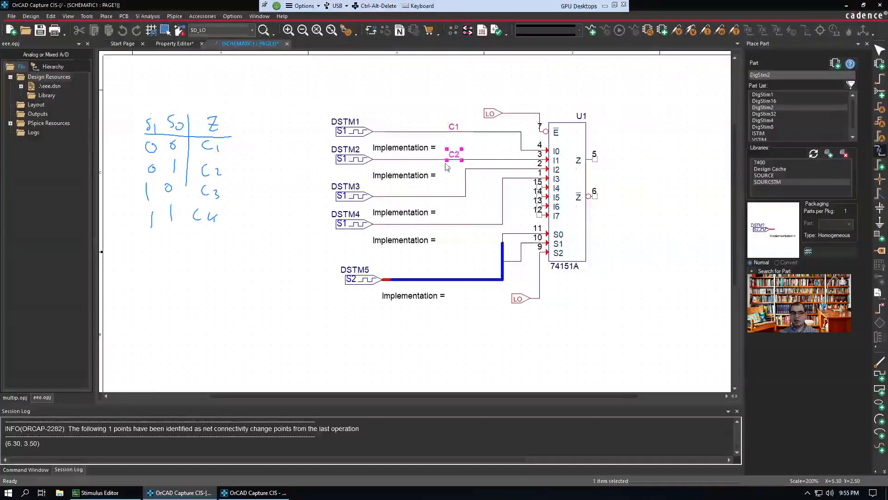
pyautogui.click(451, 197)
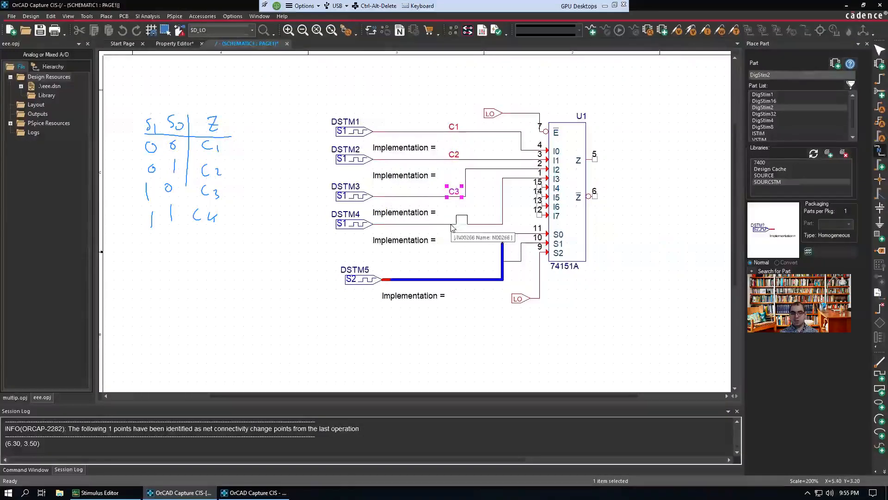
pyautogui.click(452, 225)
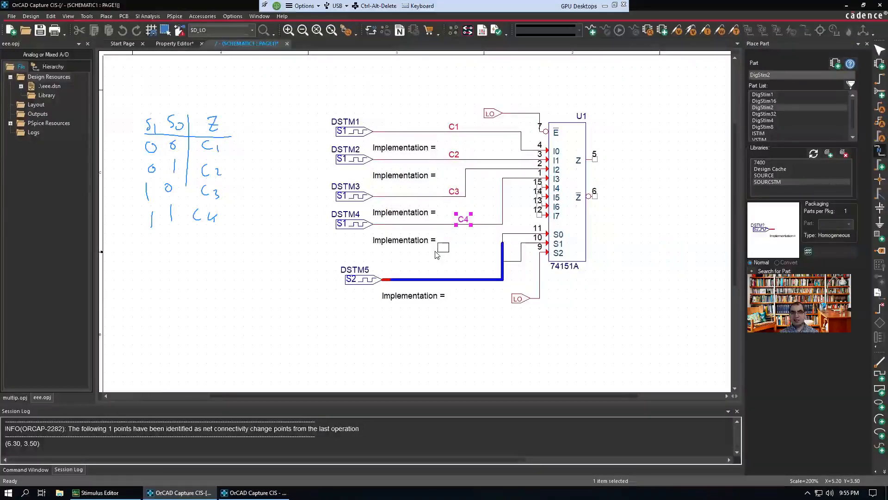
pyautogui.press('Escape')
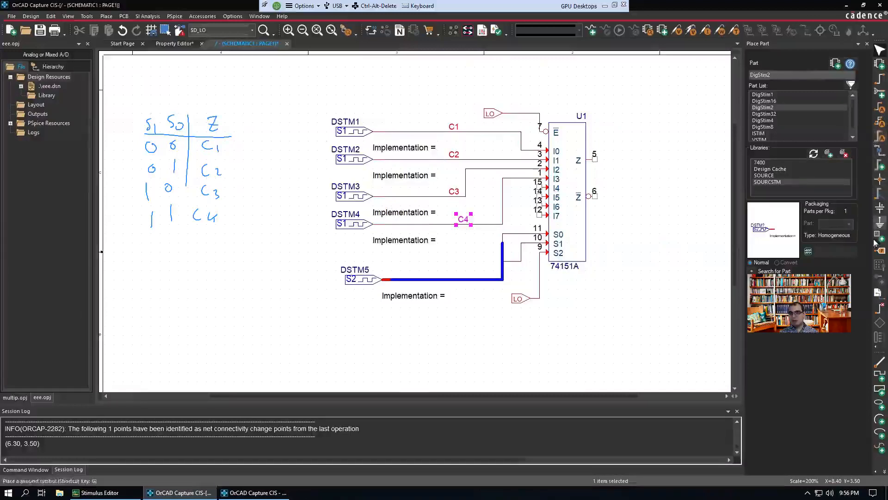
# Step: Place net alias Sel0 on the S0 wire and Sel1 on the S1 wire
pyautogui.click(879, 150)
pyautogui.write('Sel0')
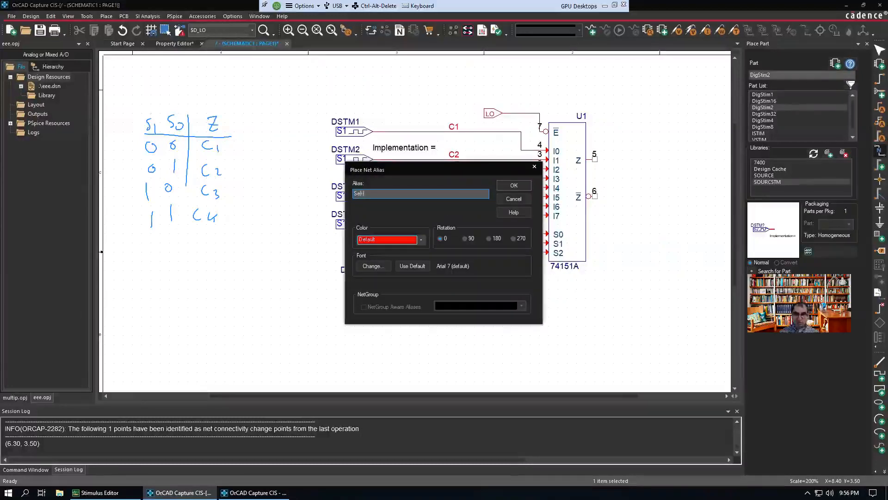
pyautogui.click(508, 189)
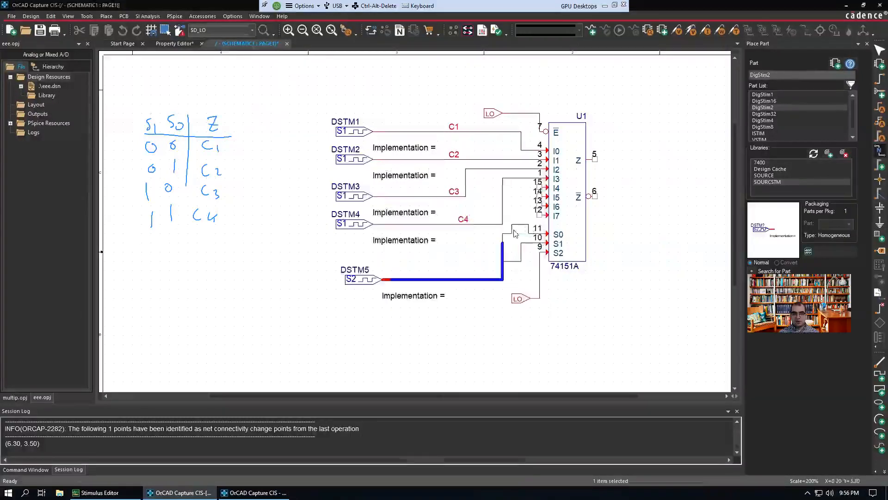
pyautogui.click(515, 235)
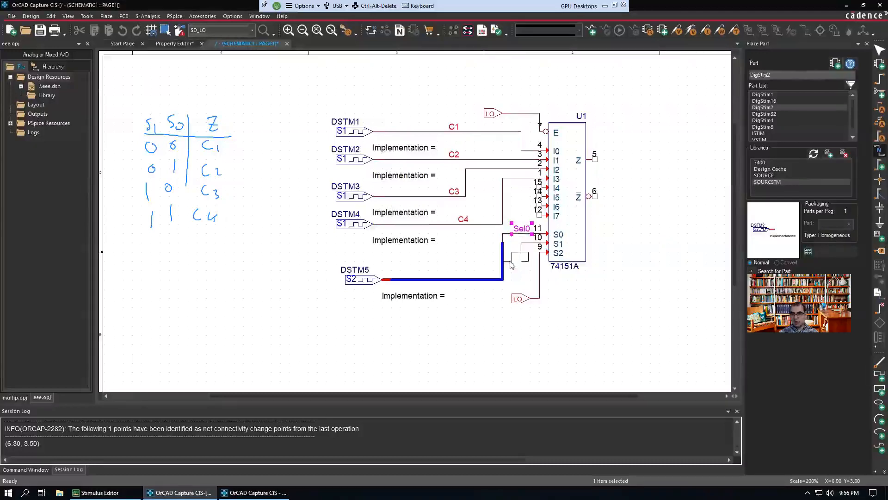
pyautogui.click(514, 261)
pyautogui.click(570, 314)
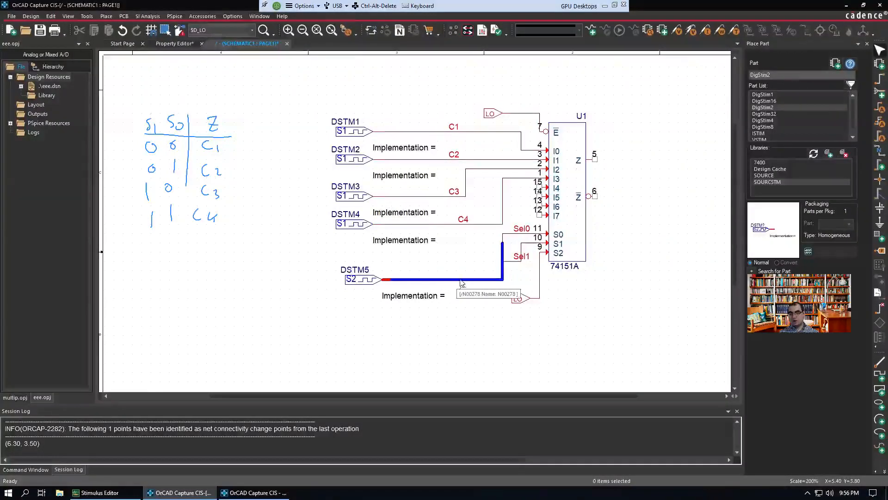
# Step: Place the net alias Sel[1-0] on the select bus coming from DSTM5
pyautogui.press('n')
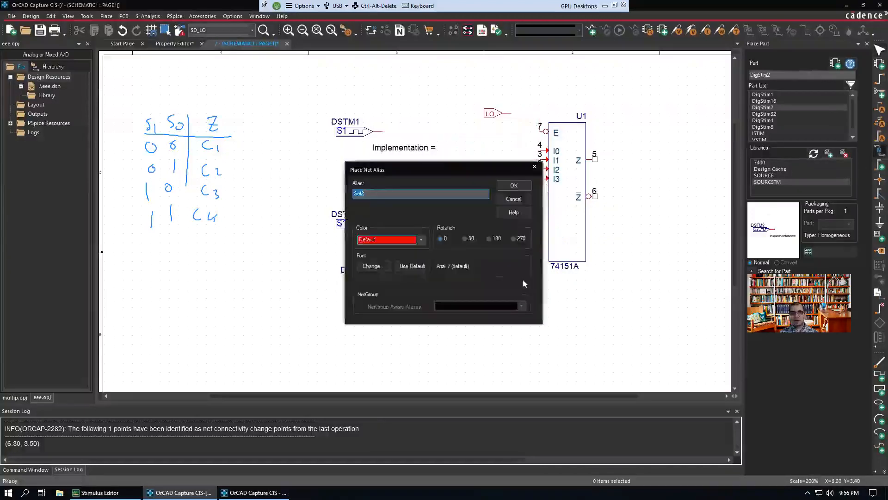
pyautogui.moveTo(441, 172); pyautogui.dragTo(450, 277)
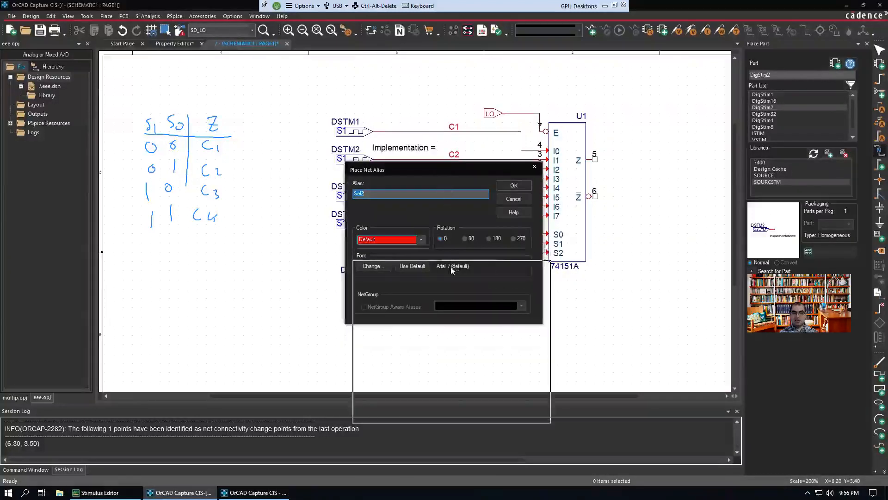
pyautogui.write('Sel')
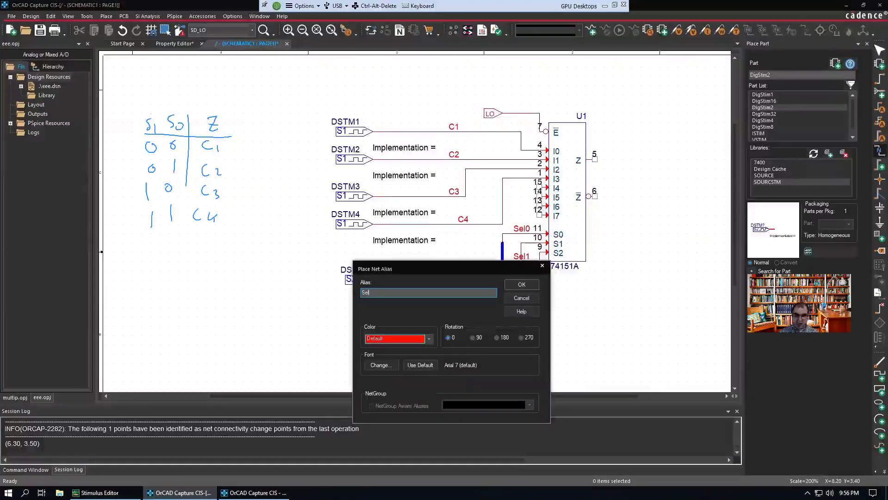
pyautogui.write('1')
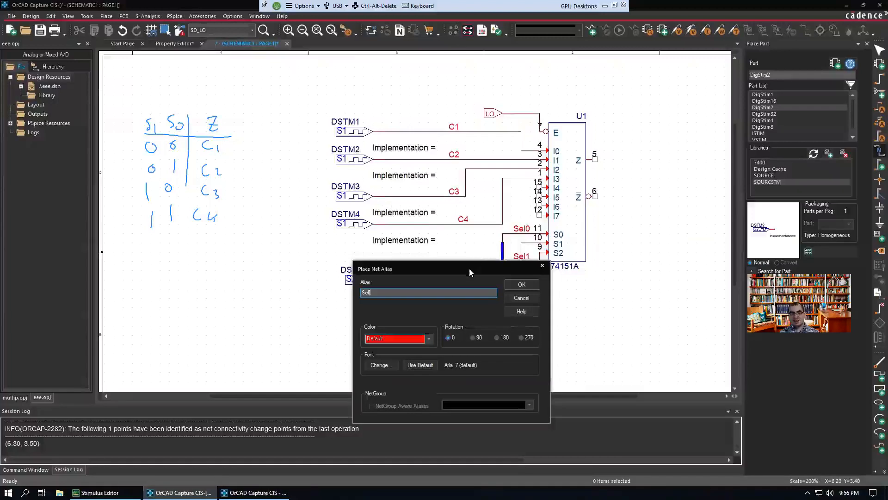
pyautogui.moveTo(469, 274); pyautogui.dragTo(465, 315)
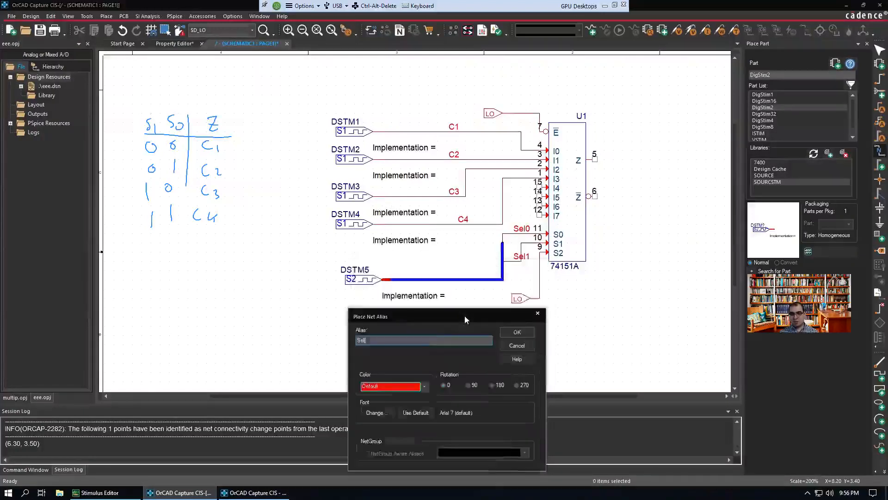
pyautogui.write('1:0]')
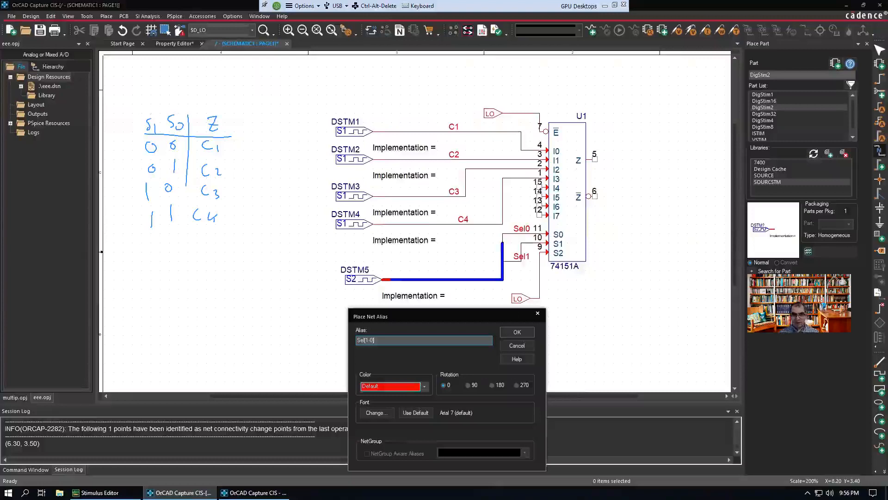
pyautogui.click(524, 332)
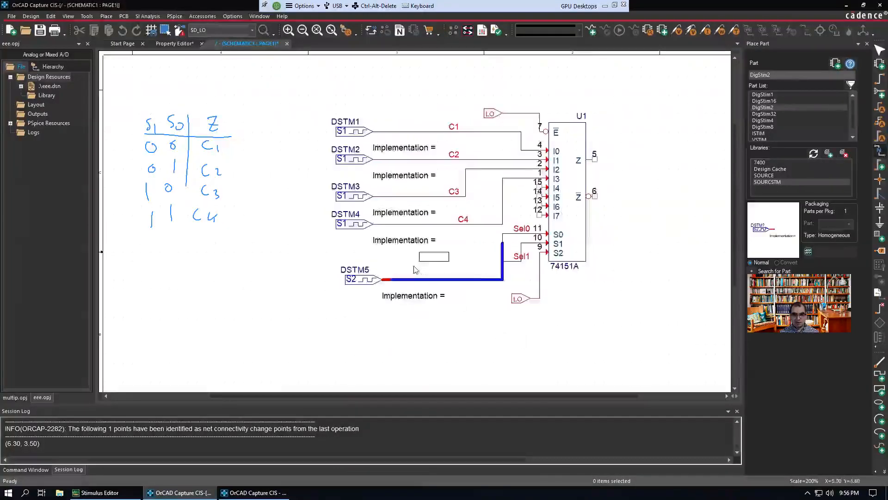
pyautogui.click(415, 281)
pyautogui.press('Escape')
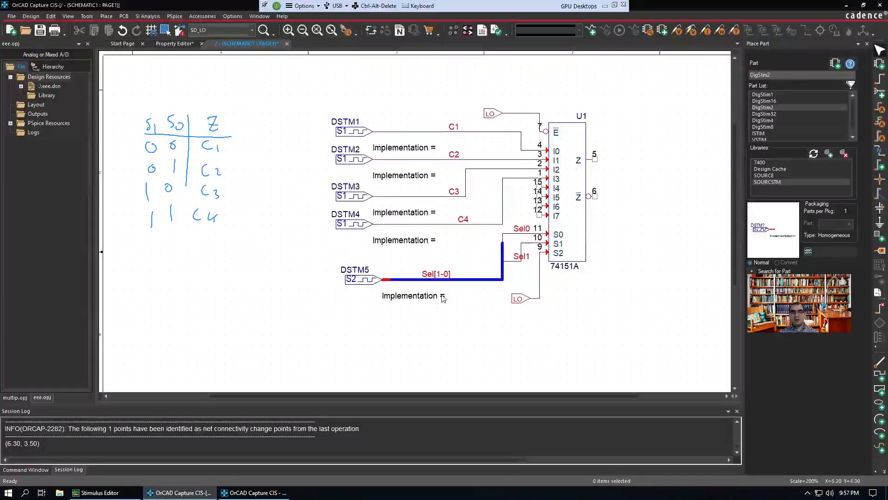
# Step: Set the Implementation property of DSTM1 to C1 and of DSTM2 to C2
pyautogui.click(430, 149)
pyautogui.doubleClick(430, 149)
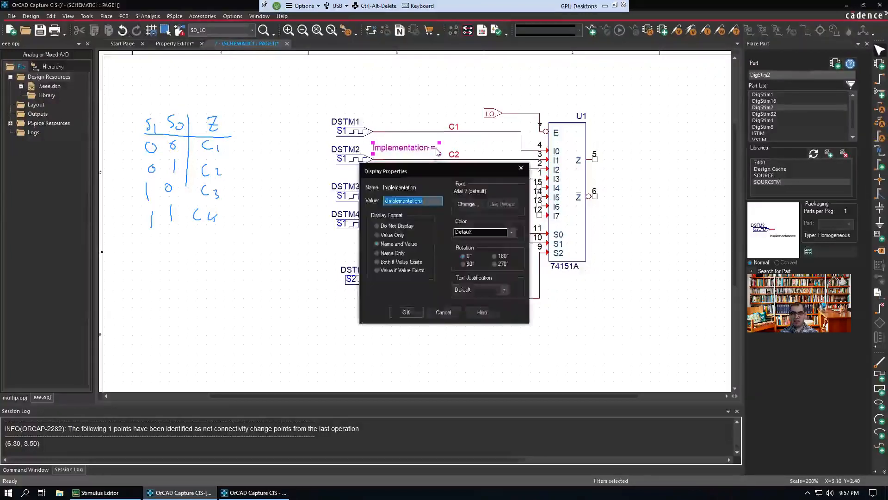
pyautogui.write('C1')
pyautogui.click(406, 312)
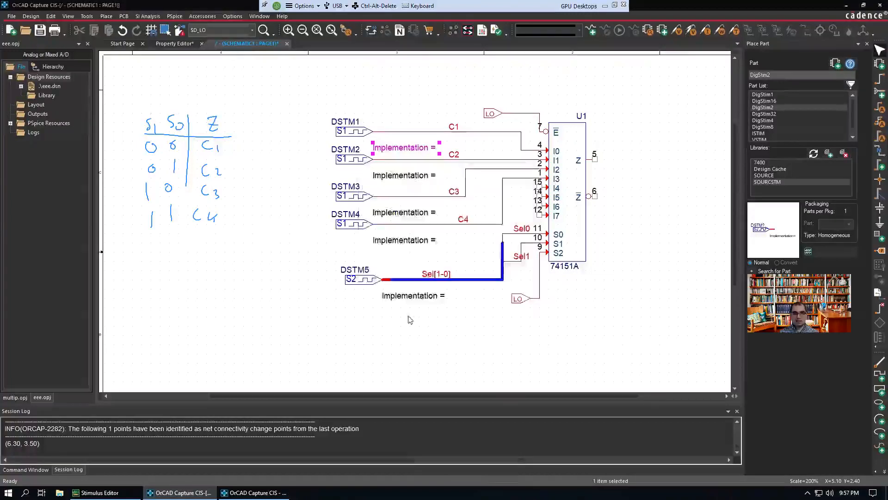
pyautogui.doubleClick(428, 175)
pyautogui.write('C')
pyautogui.click(406, 312)
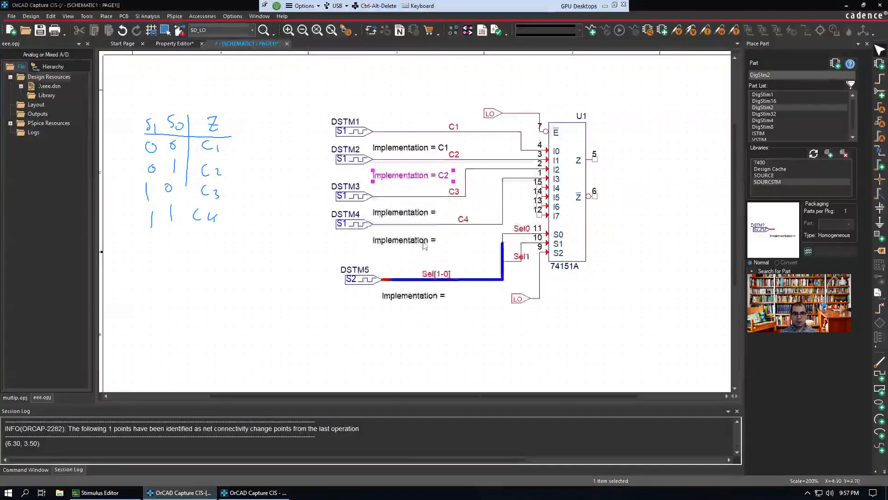
# Step: Set the Implementation property of DSTM3 to C3 and of DSTM4 to C4
pyautogui.doubleClick(431, 212)
pyautogui.write('C3')
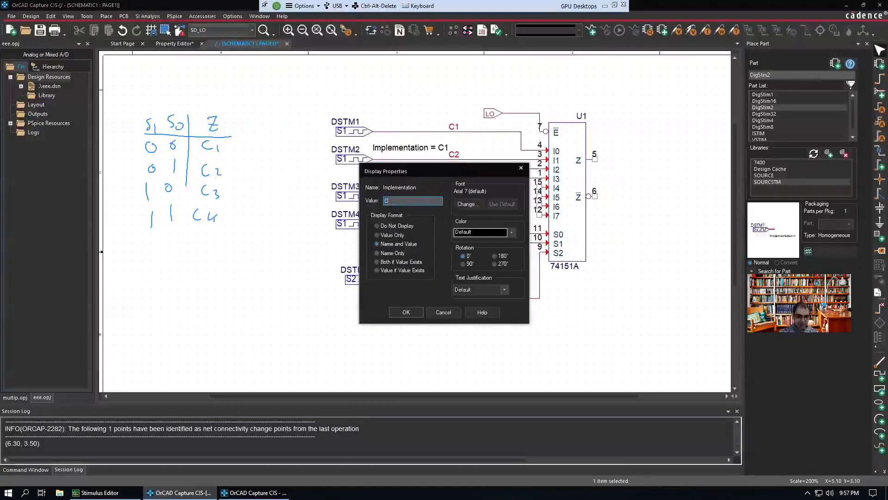
pyautogui.click(407, 312)
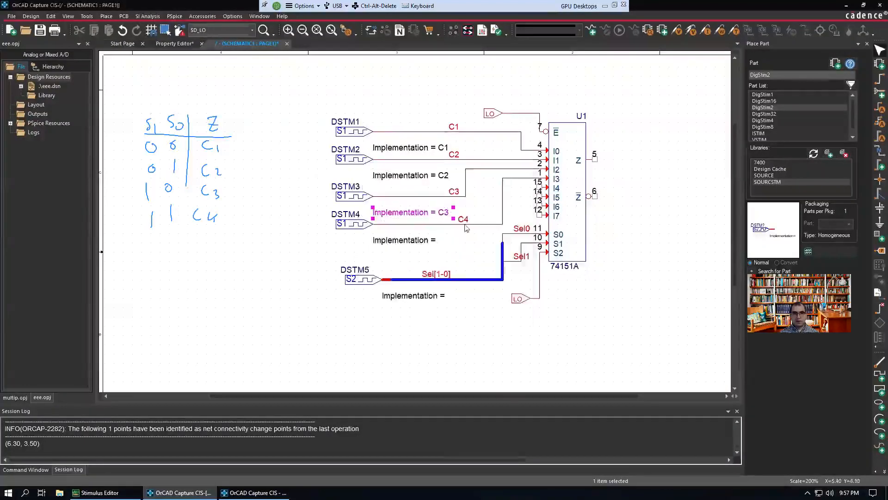
pyautogui.doubleClick(431, 242)
pyautogui.write('C4')
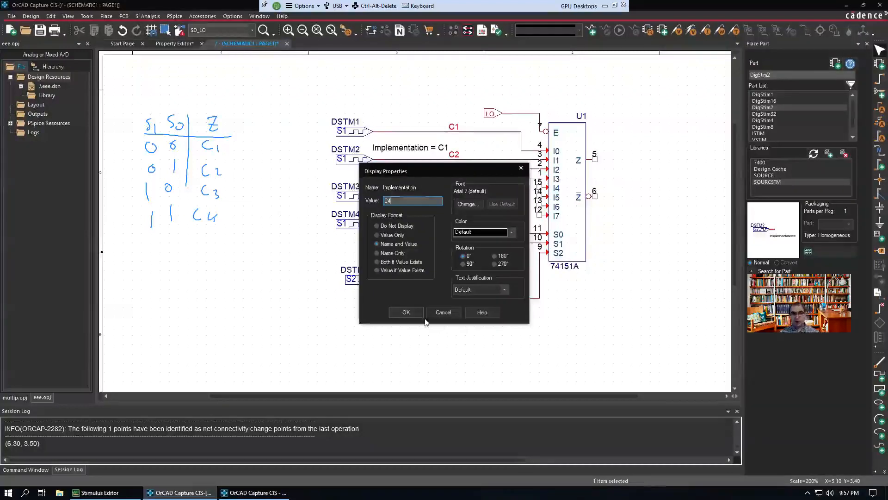
pyautogui.click(417, 313)
# Step: Set the Implementation property of the two-bit source DSTM5 to Sel and deselect it
pyautogui.doubleClick(431, 300)
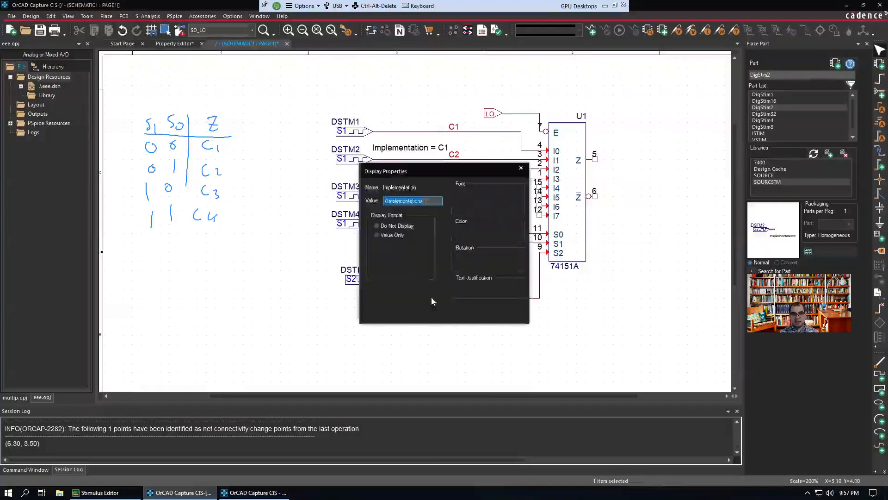
pyautogui.write('Sel')
pyautogui.click(410, 313)
pyautogui.click(444, 330)
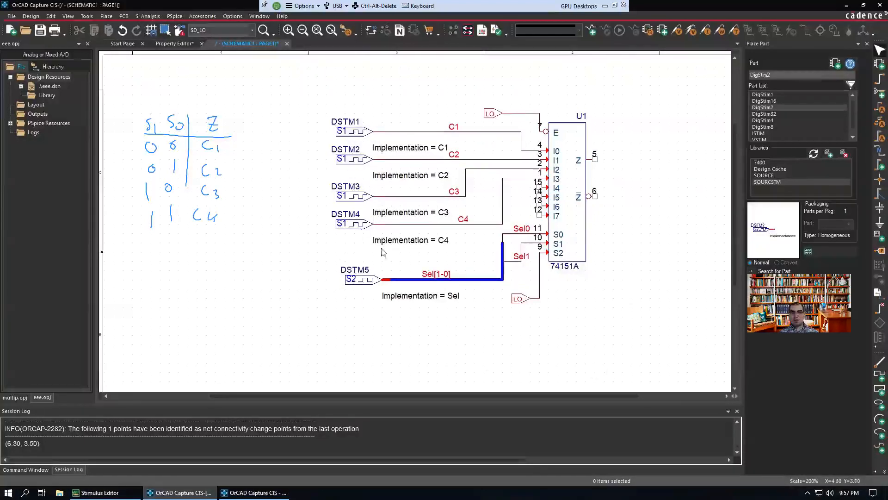
# Step: Try to open the PSpice stimulus of DSTM1 for editing
pyautogui.click(349, 134)
pyautogui.rightClick(349, 134)
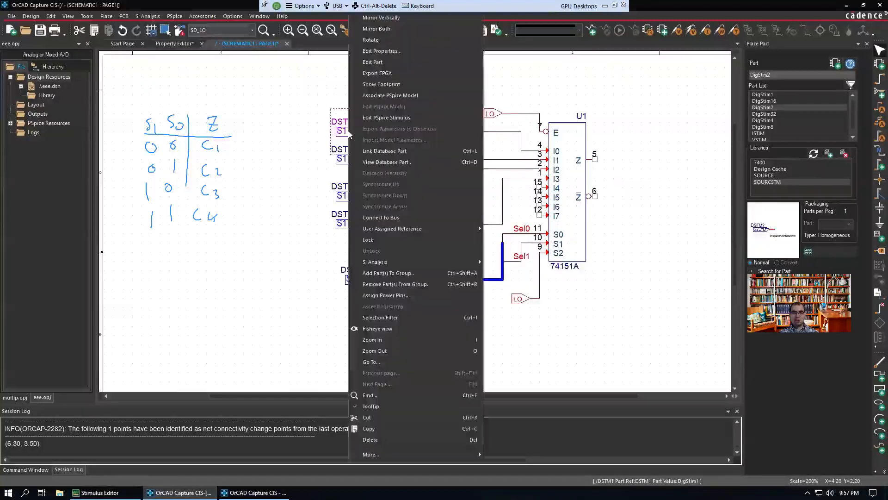
pyautogui.click(397, 122)
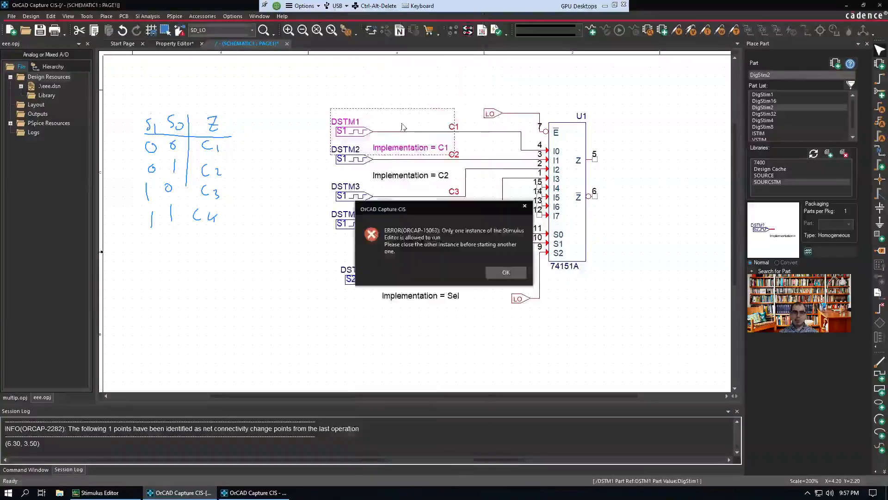
pyautogui.click(506, 273)
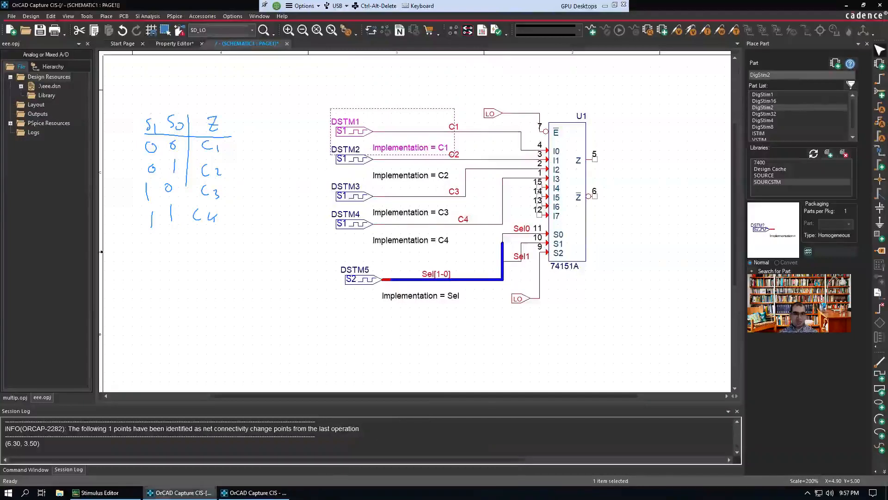
# Step: Close the already running Stimulus Editor and open the PSpice stimulus of DSTM1 in a new instance
pyautogui.click(100, 492)
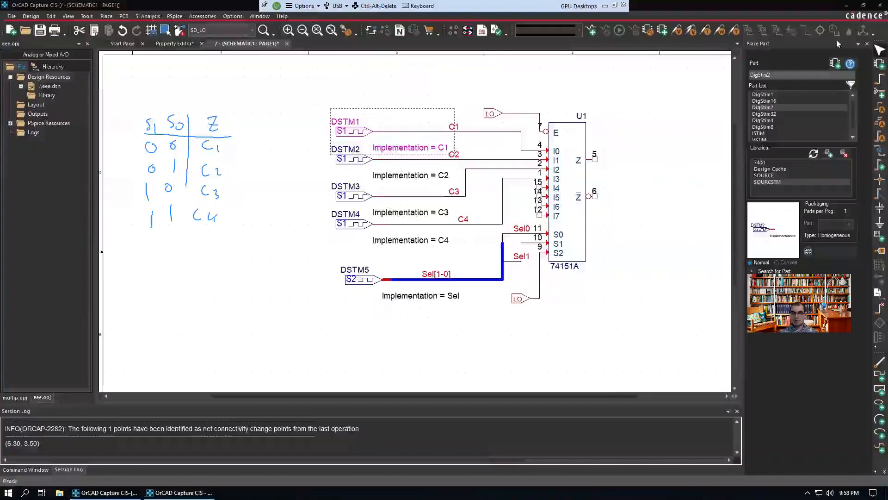
pyautogui.click(875, 6)
pyautogui.rightClick(349, 131)
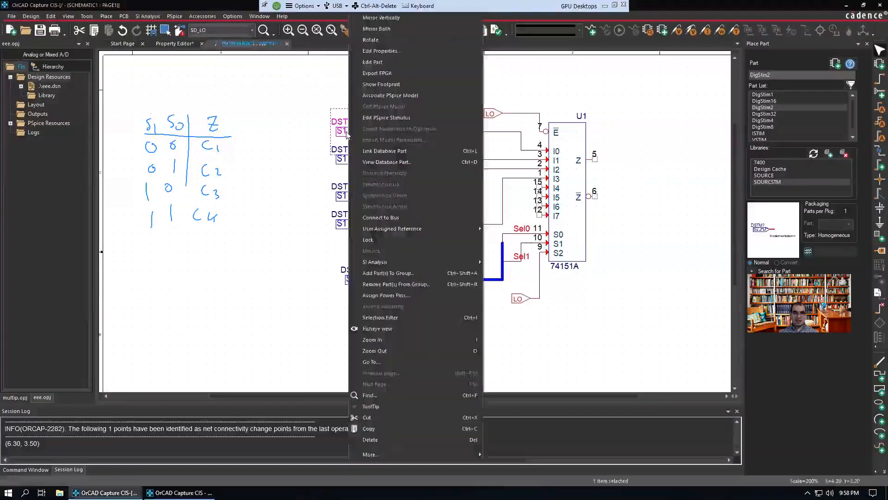
pyautogui.click(401, 121)
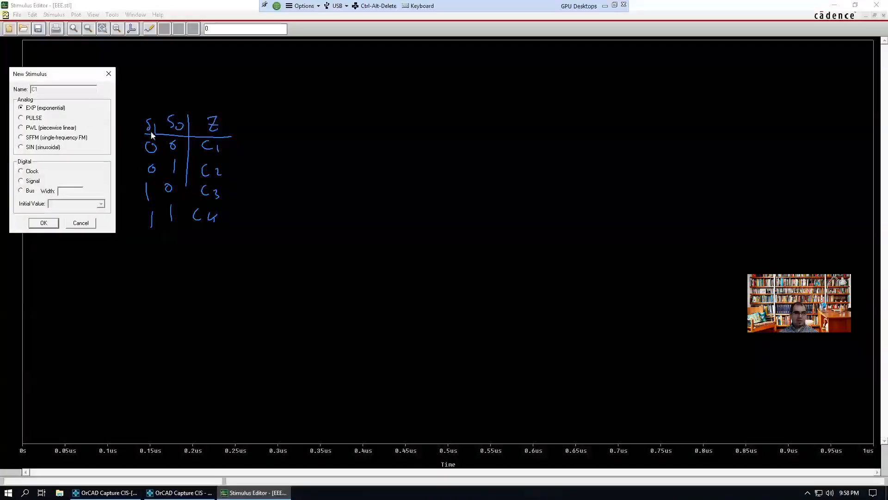
# Step: Define stimulus C1 as a digital clock with a frequency of 1k Hz
pyautogui.click(28, 172)
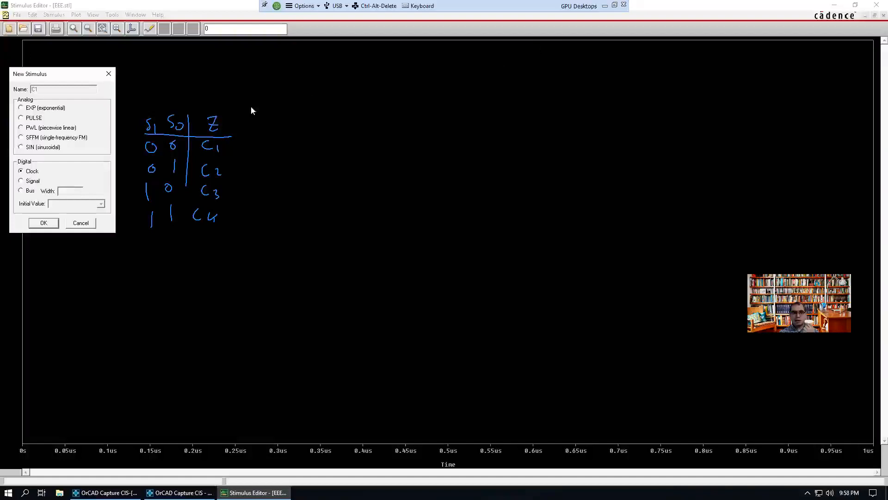
pyautogui.click(498, 48)
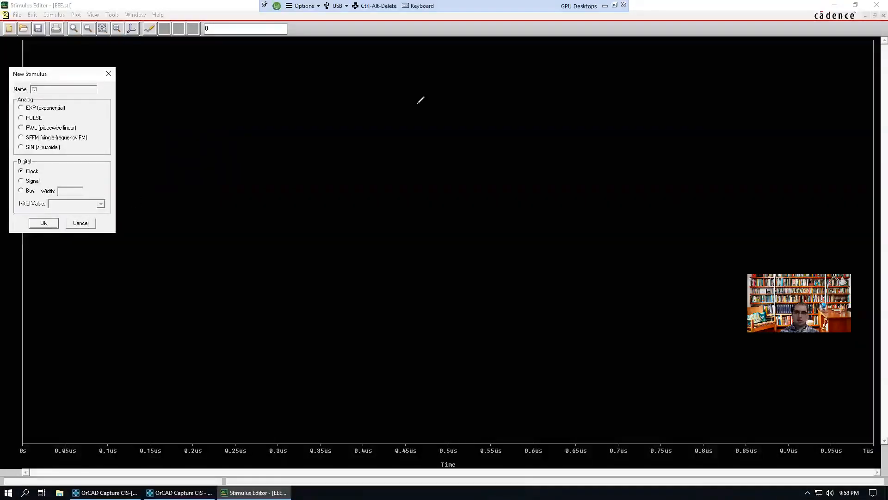
pyautogui.click(43, 224)
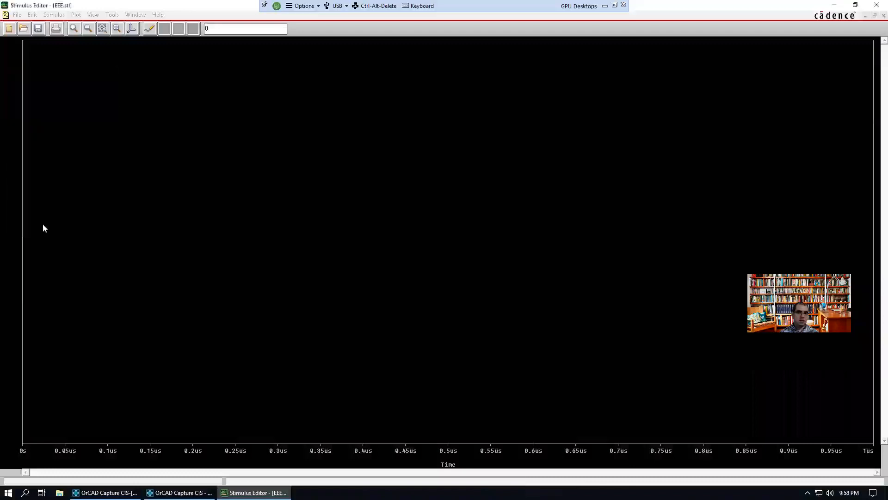
pyautogui.click(68, 131)
pyautogui.write('1k')
pyautogui.click(27, 180)
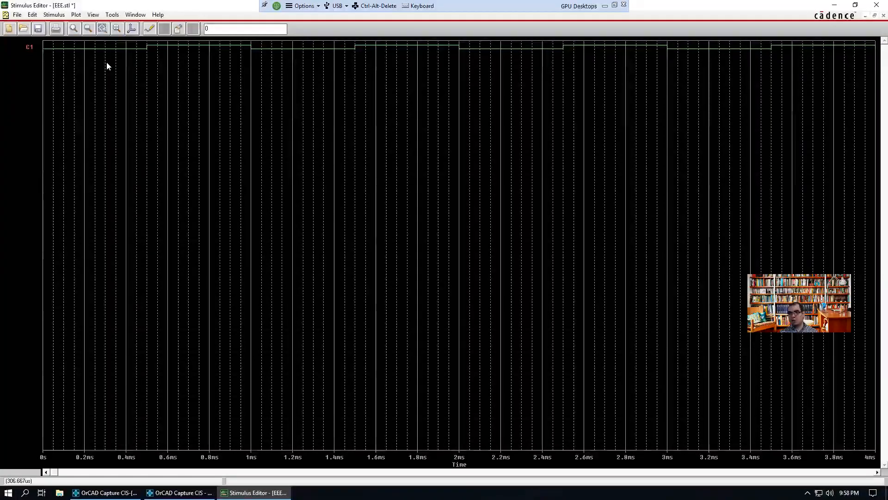
# Step: Create a new digital clock stimulus named C2 with a frequency of 0.5K Hz
pyautogui.click(76, 17)
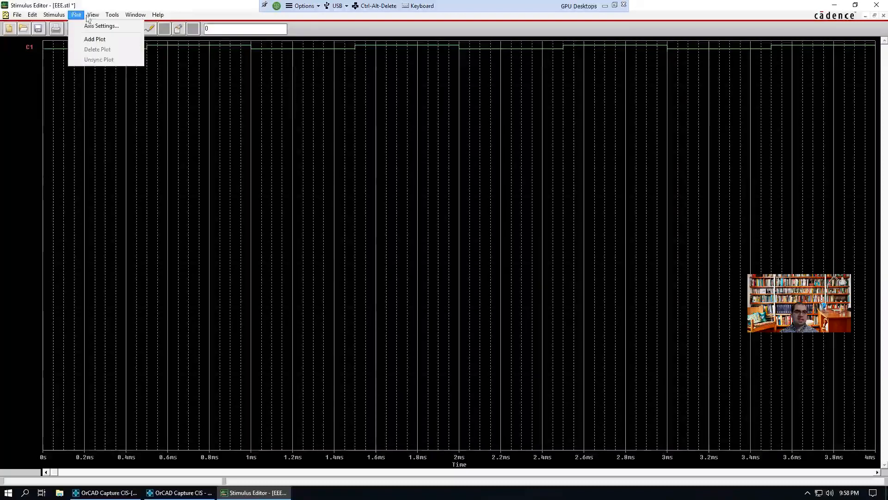
pyautogui.click(54, 15)
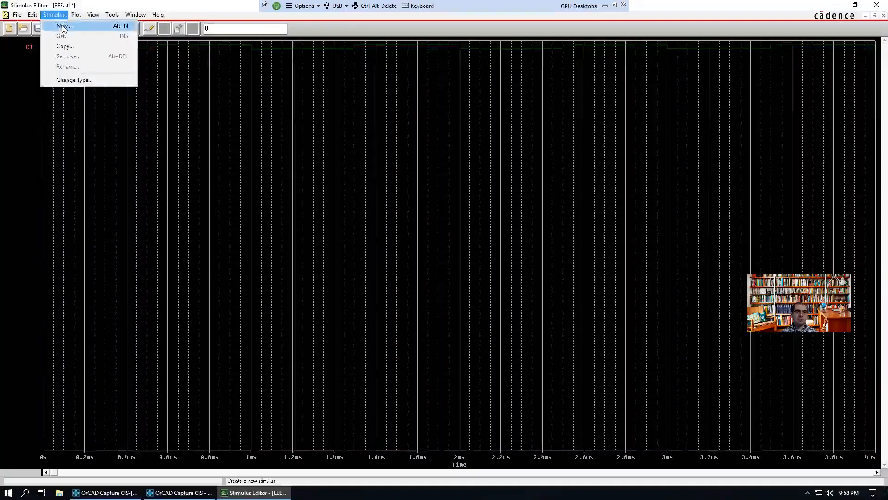
pyautogui.click(60, 24)
pyautogui.write('C')
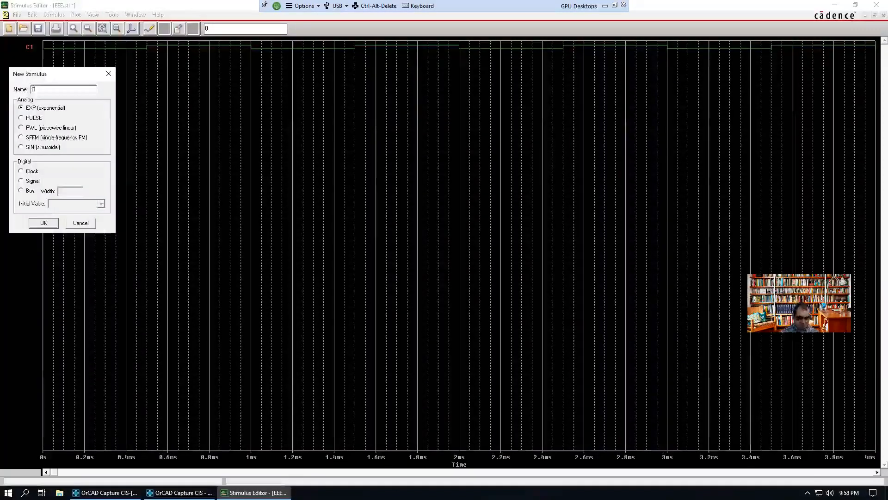
pyautogui.write('2')
pyautogui.moveTo(72, 78); pyautogui.dragTo(289, 114)
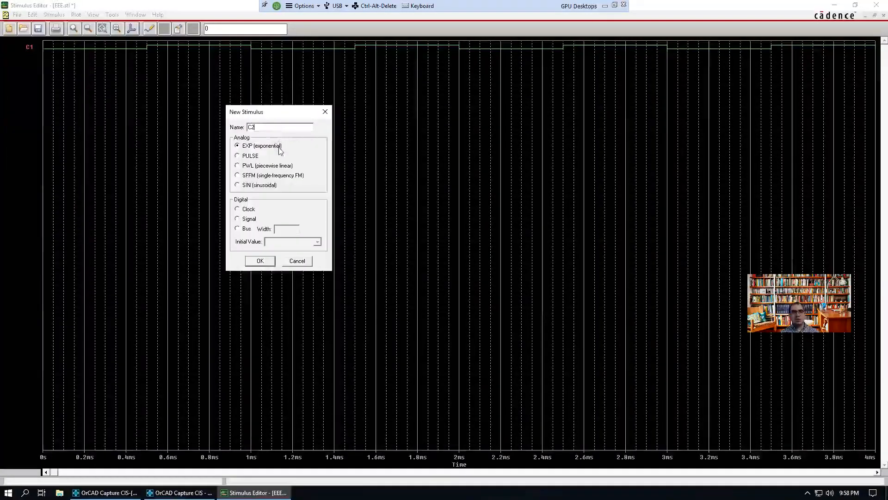
pyautogui.click(249, 209)
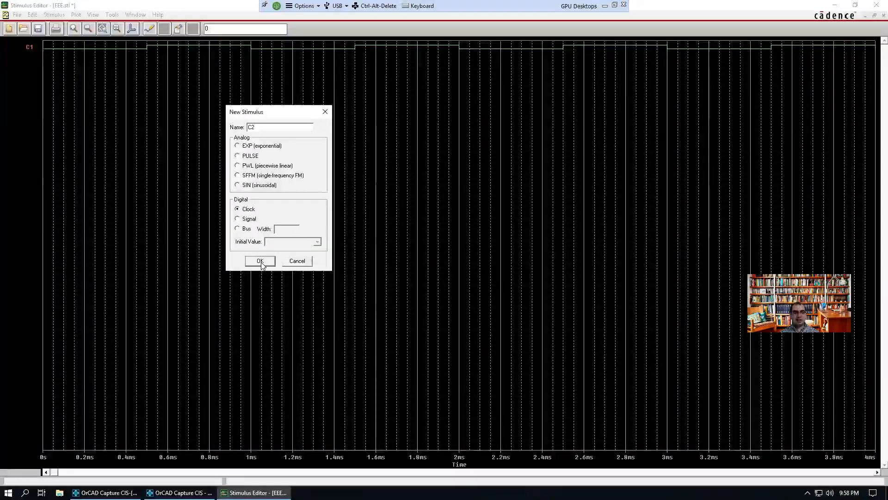
pyautogui.click(260, 260)
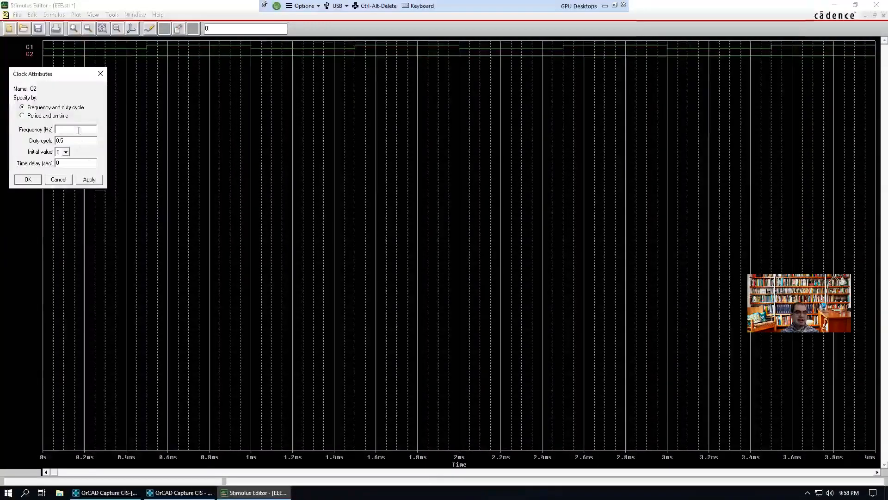
pyautogui.write('0.5K')
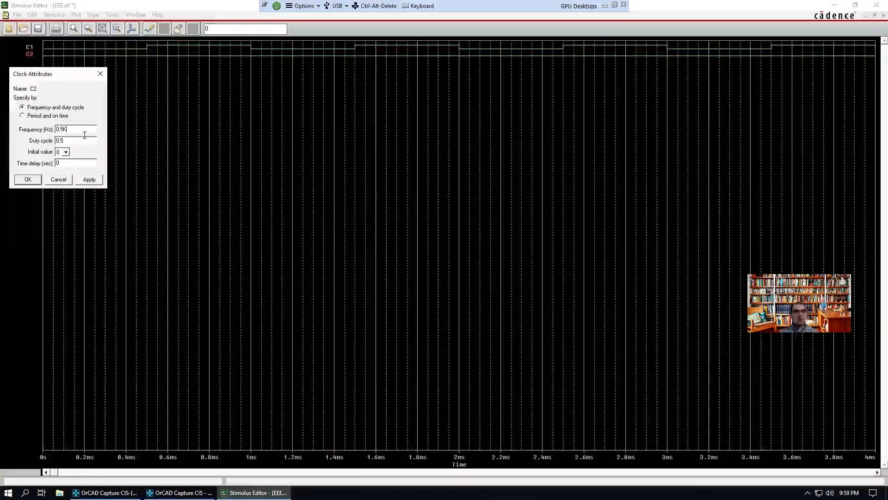
pyautogui.click(24, 179)
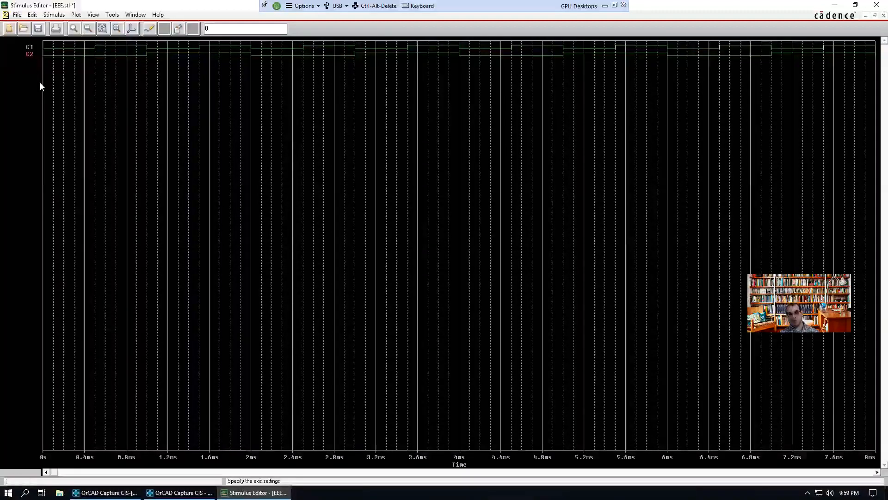
# Step: Create a new digital clock stimulus named C3
pyautogui.click(55, 15)
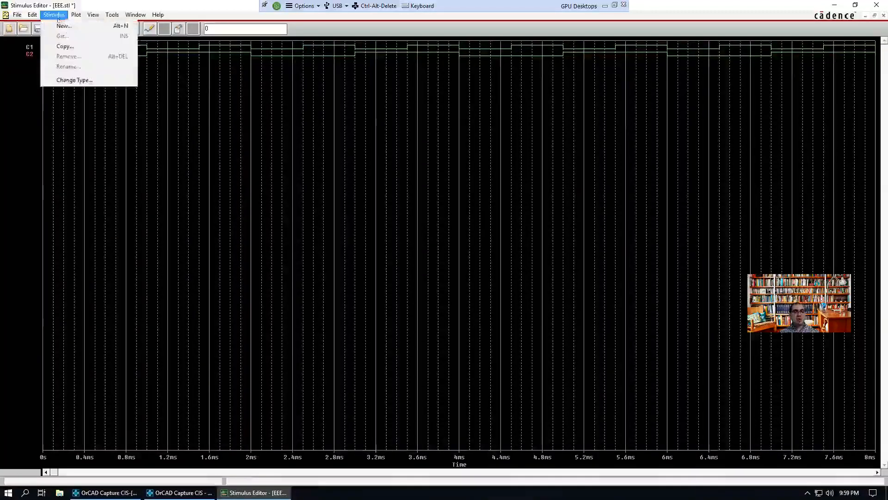
pyautogui.click(64, 26)
pyautogui.write('C3')
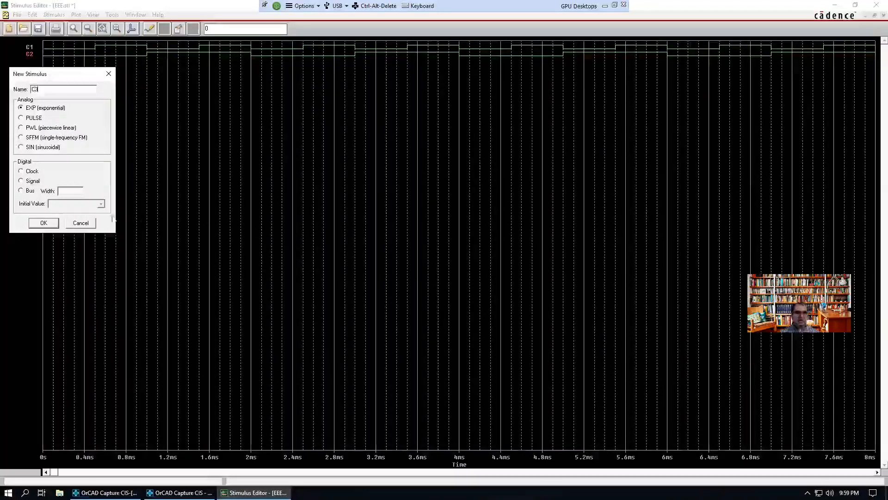
pyautogui.click(32, 181)
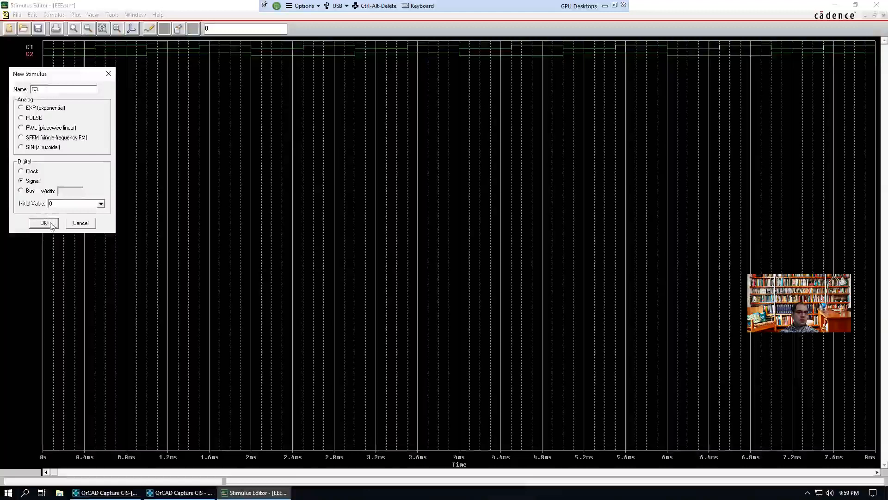
pyautogui.click(37, 173)
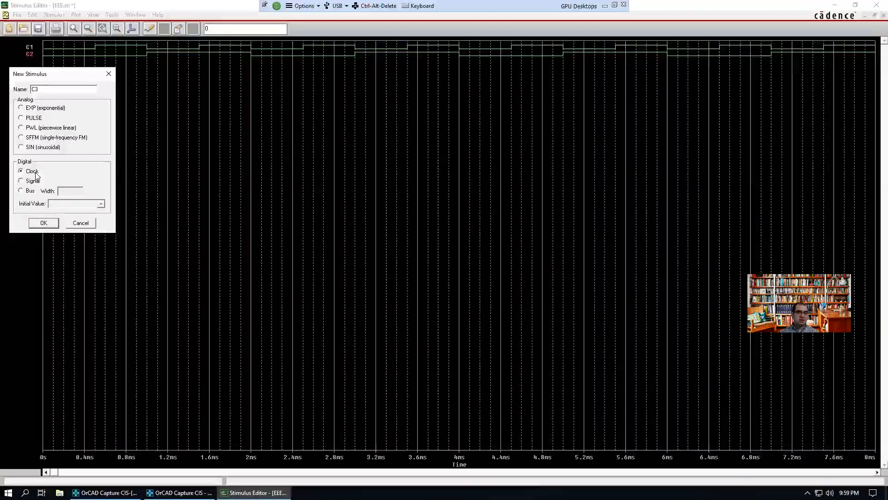
pyautogui.click(42, 222)
# Step: Define clock C3 with a frequency of 0.25k Hz and a duty cycle of 0.25
pyautogui.click(71, 140)
pyautogui.press('BackSpace')
pyautogui.write('25')
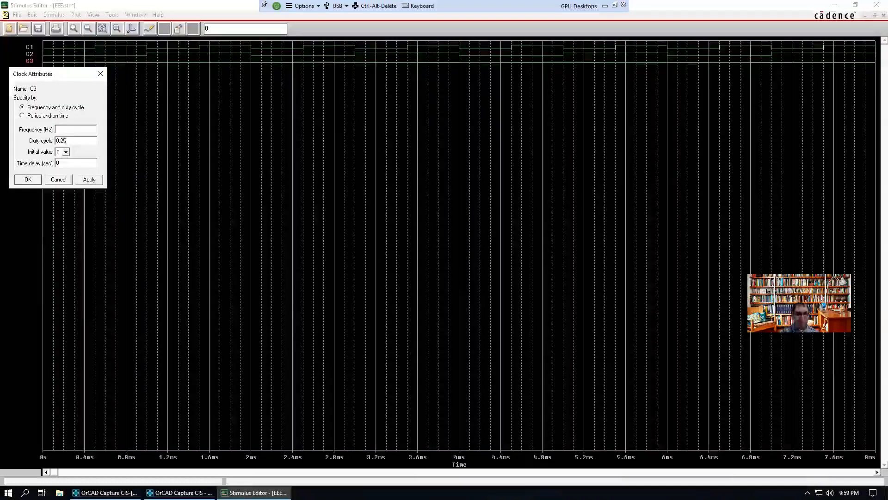
pyautogui.click(27, 179)
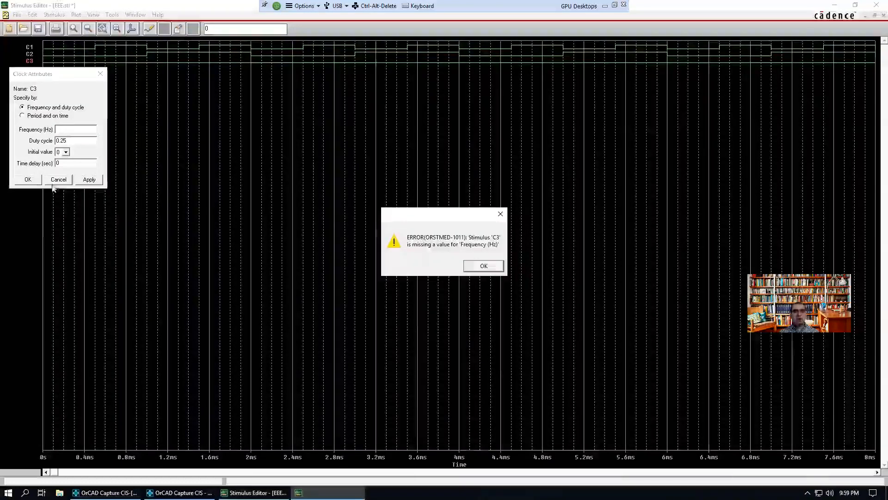
pyautogui.click(485, 269)
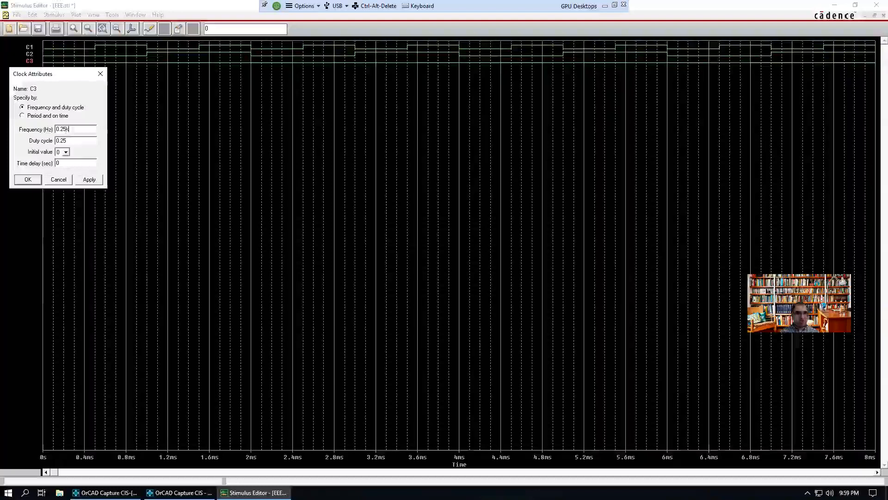
pyautogui.click(28, 181)
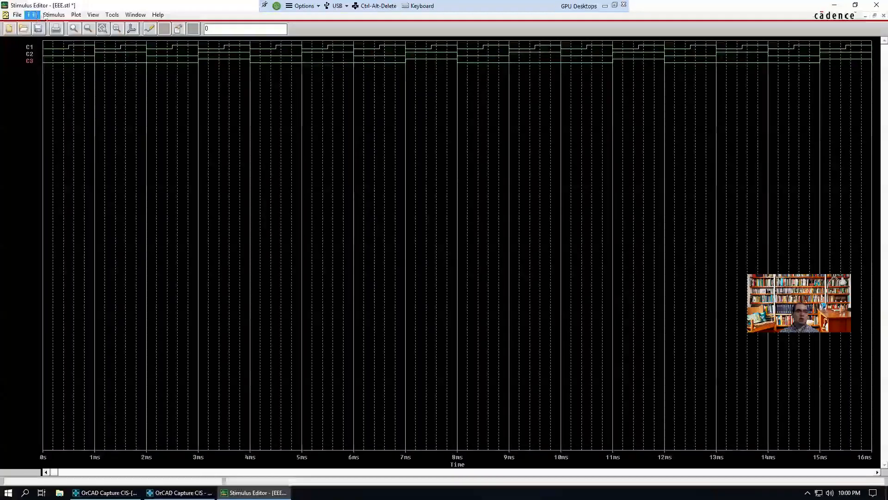
# Step: Create a new digital clock stimulus named C4 with a frequency of 0.125k Hz
pyautogui.click(61, 15)
pyautogui.click(63, 26)
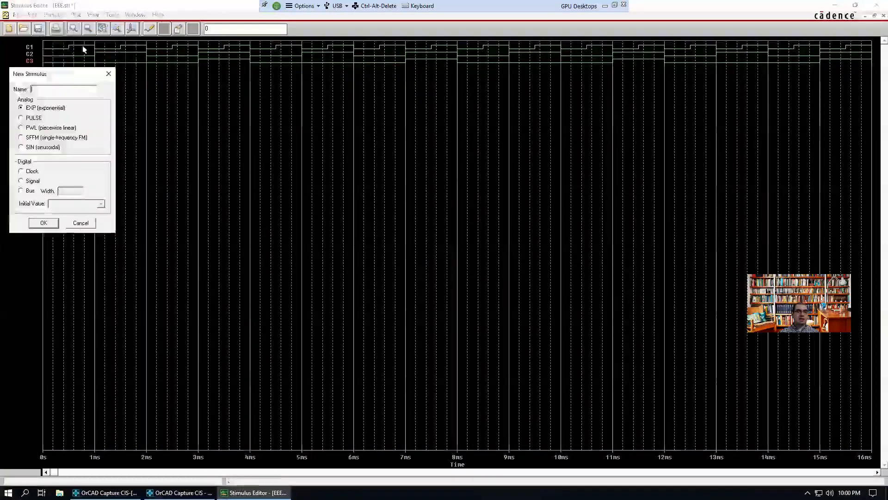
pyautogui.write('C4')
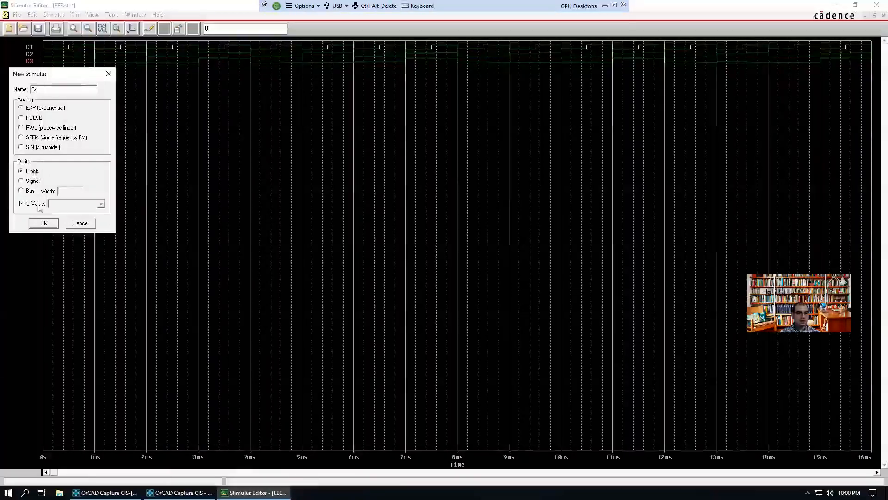
pyautogui.click(45, 224)
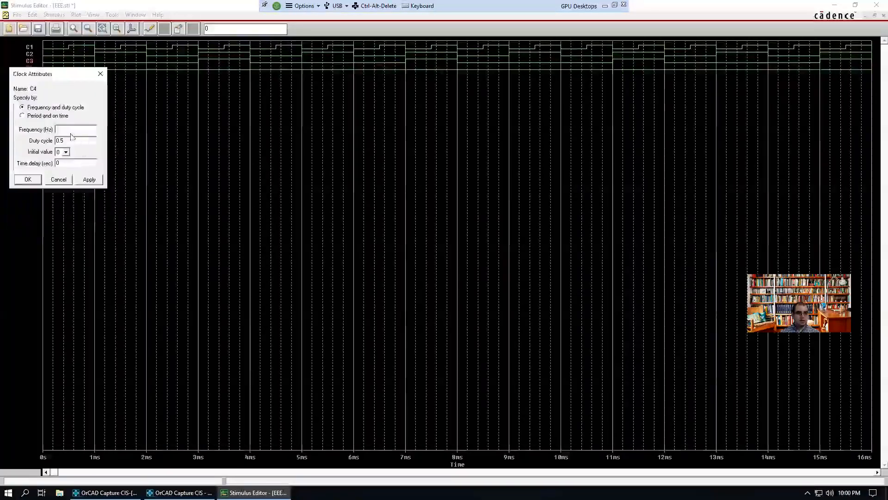
pyautogui.write('0')
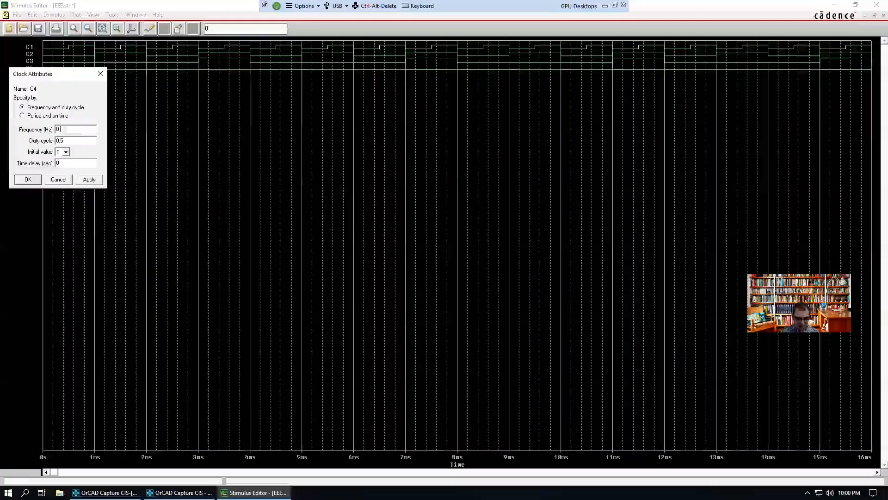
pyautogui.write('.125k')
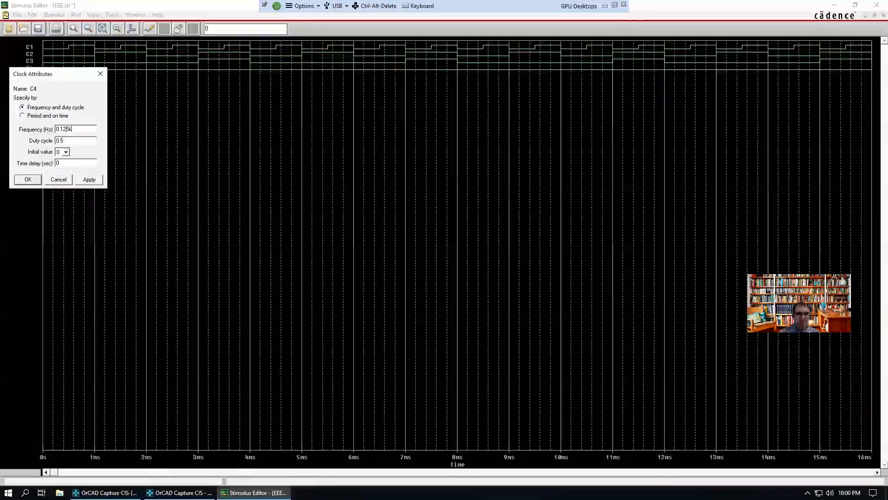
pyautogui.click(28, 180)
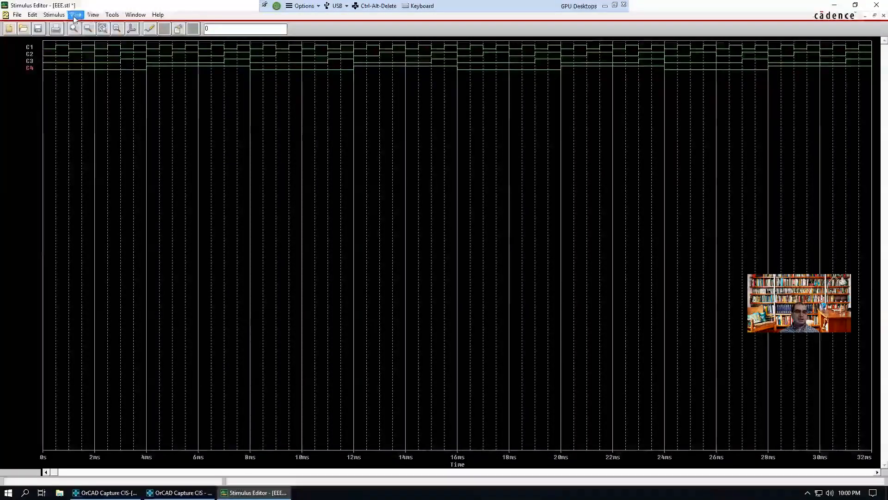
# Step: Create a new digital bus stimulus named Sel with a width of 2 and an initial value of 0
pyautogui.click(52, 17)
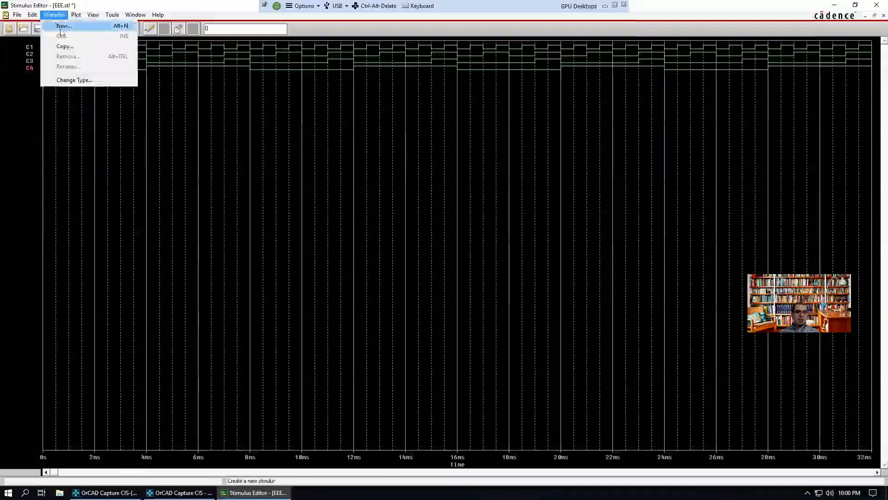
pyautogui.click(63, 26)
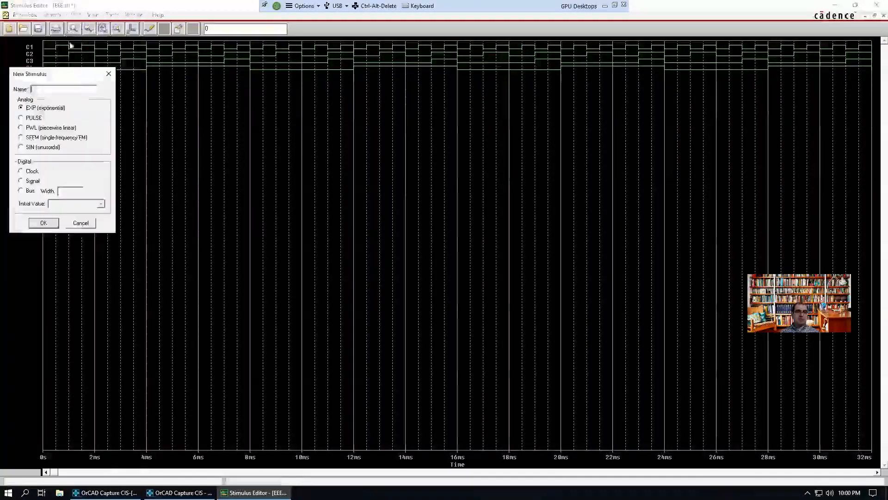
pyautogui.write('Sel')
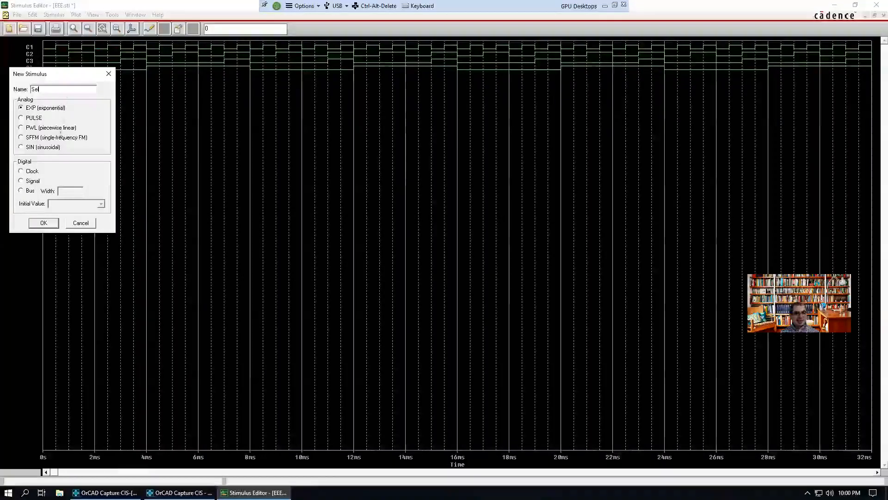
pyautogui.click(21, 190)
pyautogui.write('2')
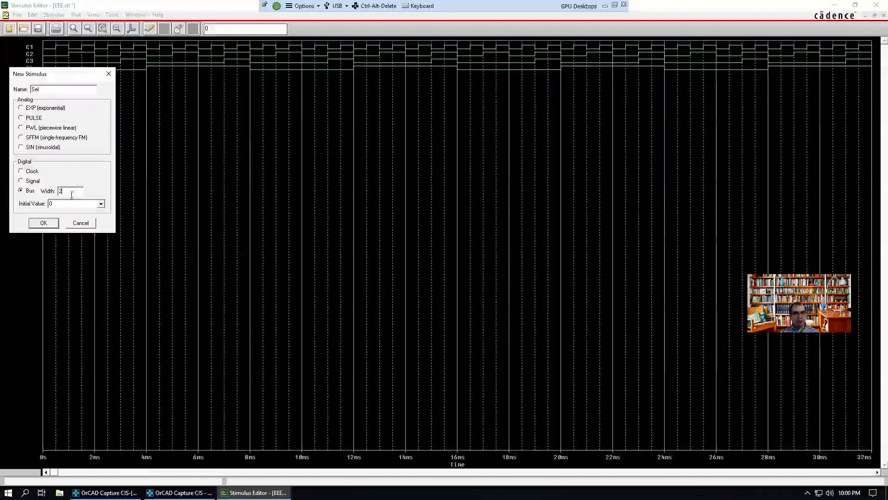
pyautogui.click(44, 223)
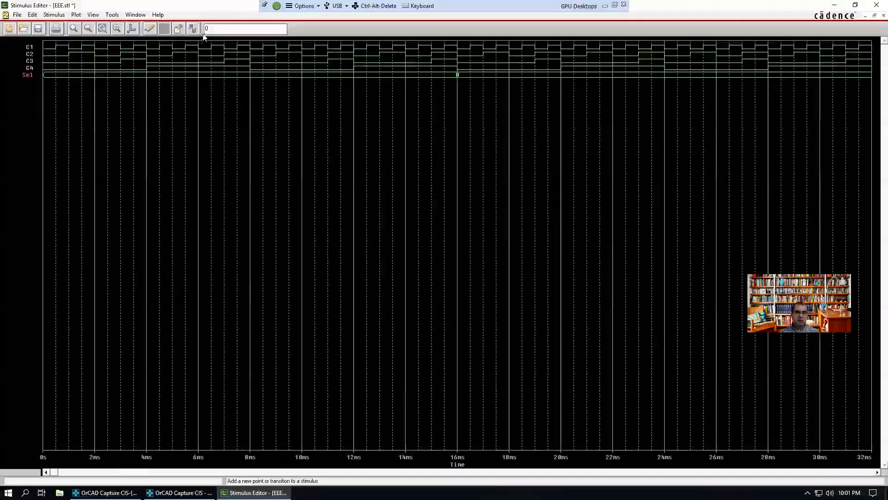
# Step: Add transitions on the Sel bus to value 1 at about 4 ms and value 2 at about 8 ms
pyautogui.doubleClick(216, 27)
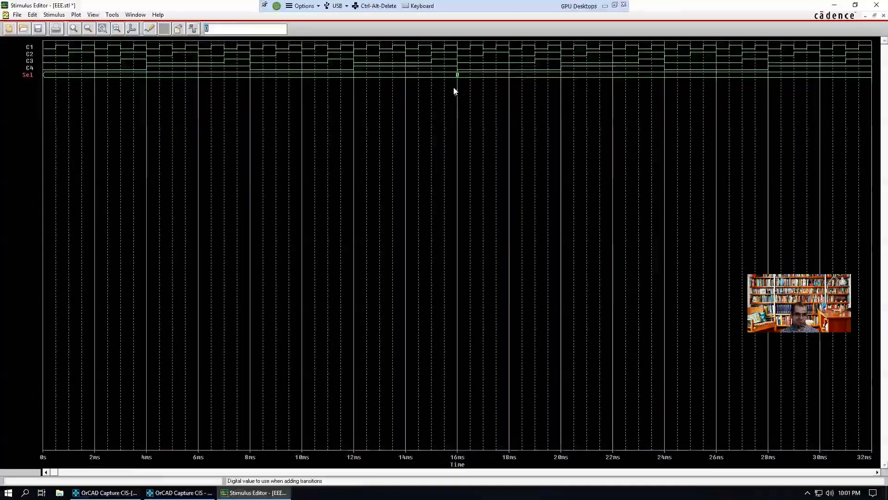
pyautogui.write('1')
pyautogui.click(193, 30)
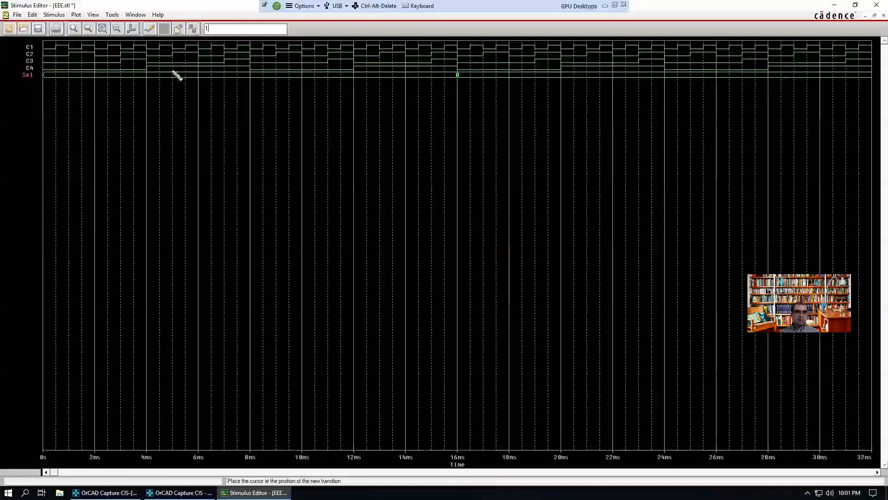
pyautogui.click(147, 76)
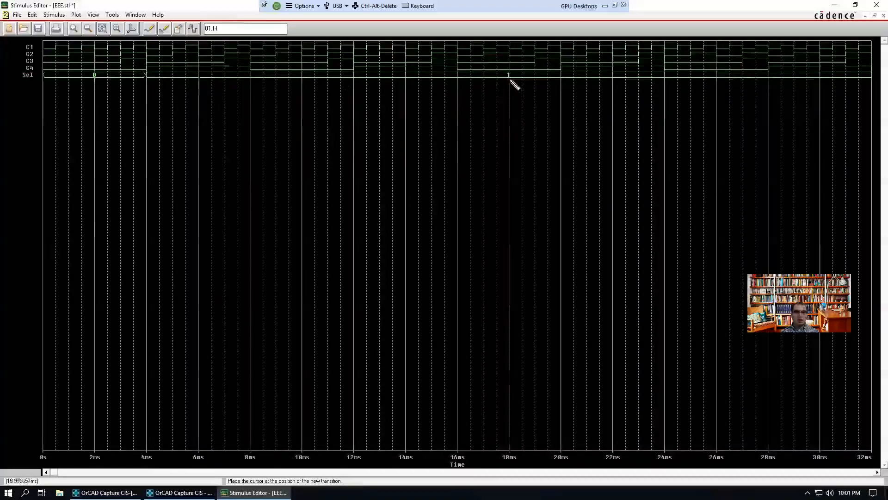
pyautogui.moveTo(205, 28); pyautogui.dragTo(222, 28)
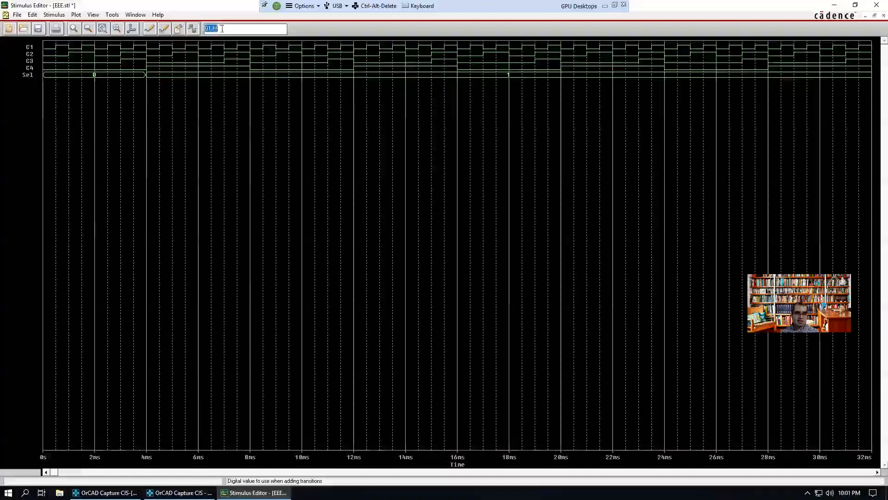
pyautogui.write('2')
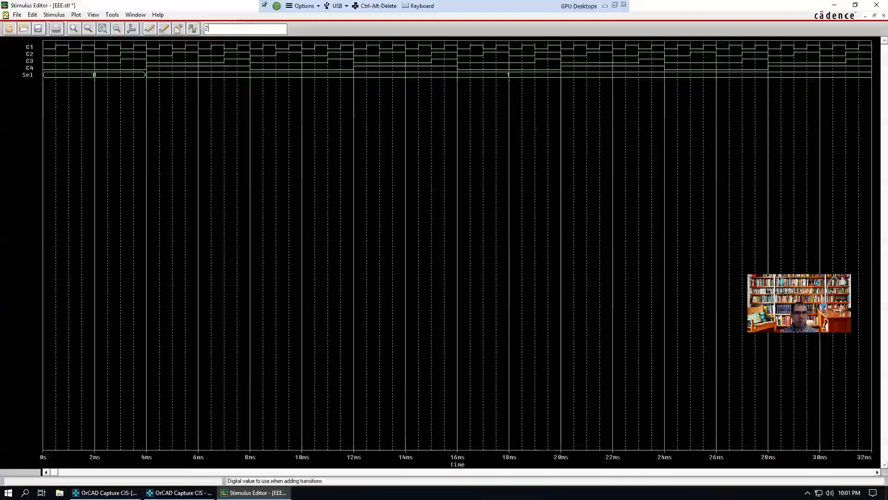
pyautogui.click(251, 76)
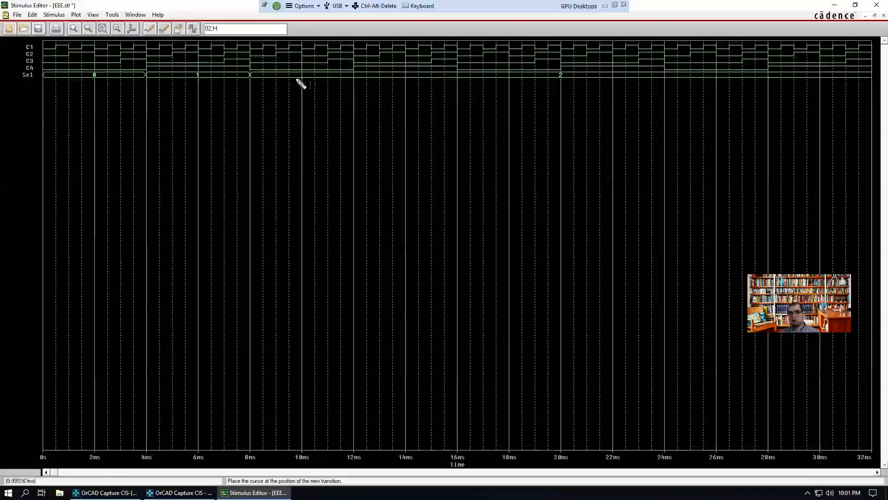
# Step: Add transitions on the Sel bus using value 3 at about 12 ms and value 4 at about 16 ms
pyautogui.moveTo(205, 28); pyautogui.dragTo(222, 29)
pyautogui.write('3')
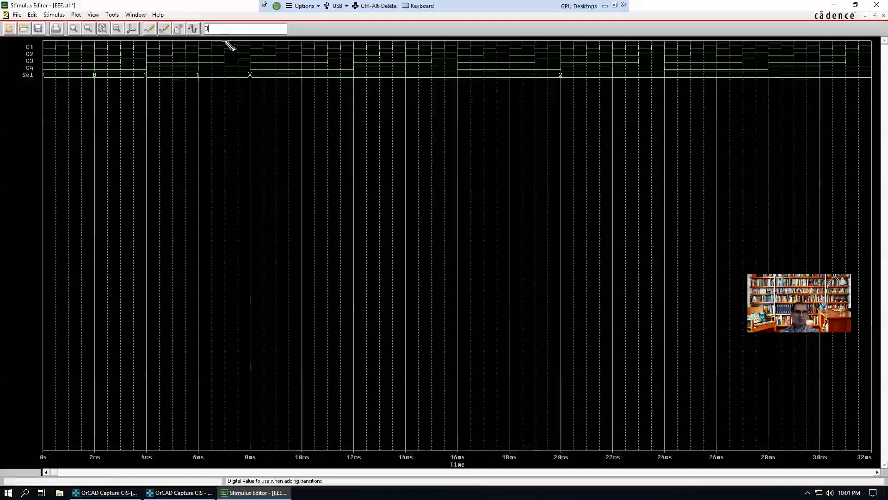
pyautogui.click(192, 29)
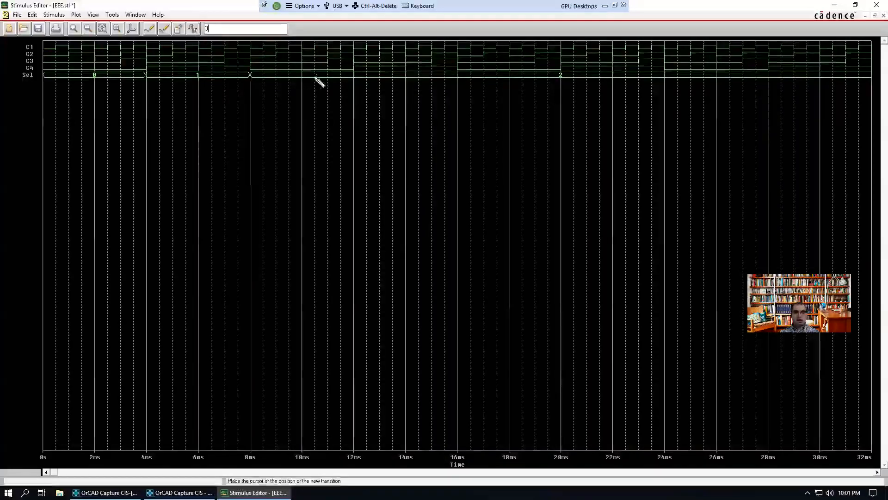
pyautogui.click(354, 77)
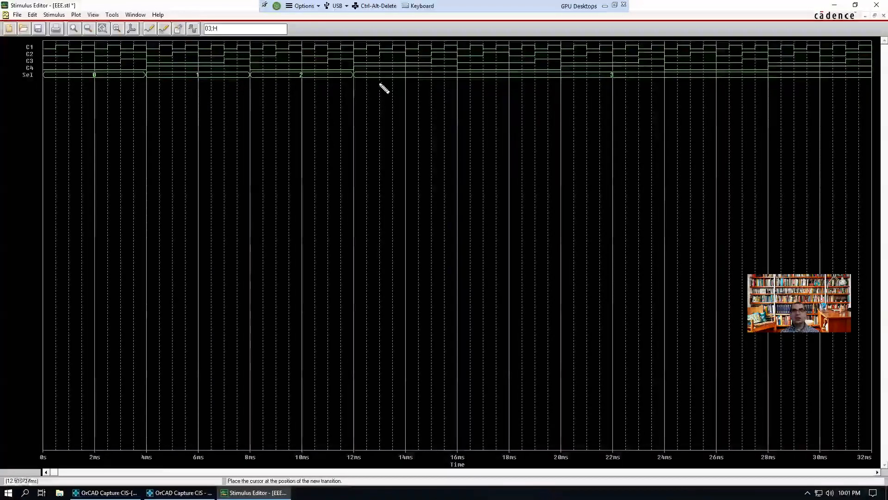
pyautogui.moveTo(202, 28); pyautogui.dragTo(222, 28)
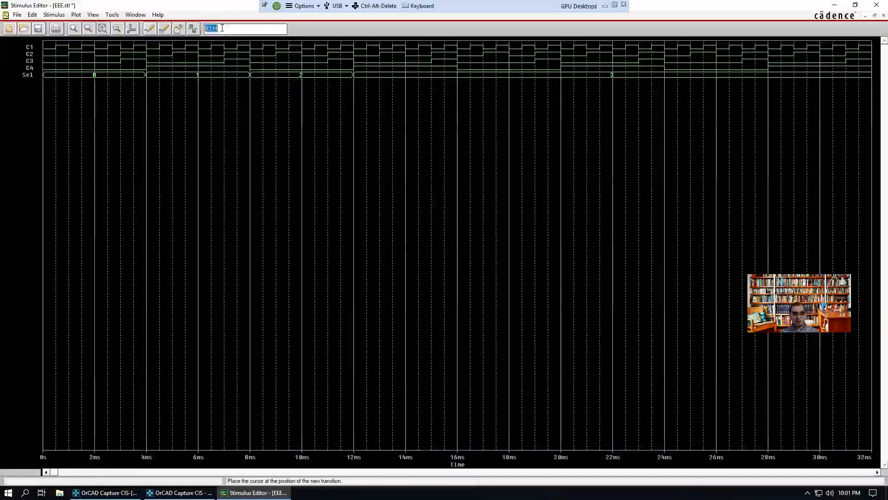
pyautogui.write('4')
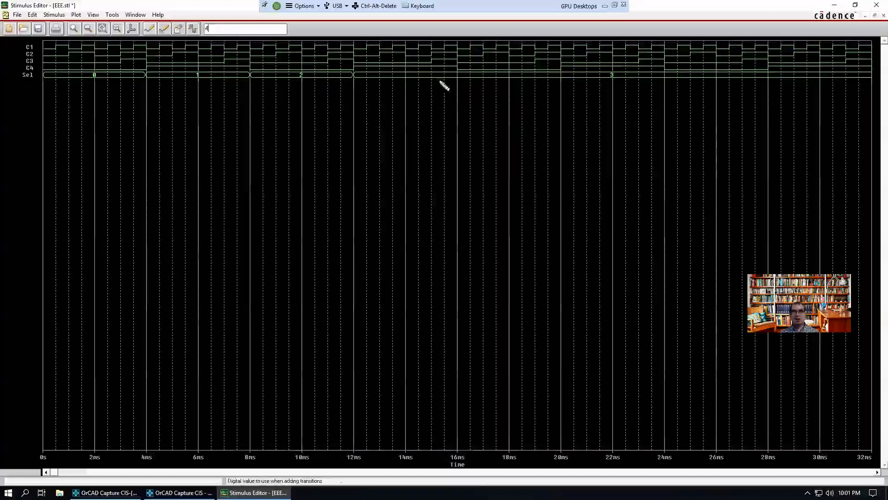
pyautogui.click(459, 77)
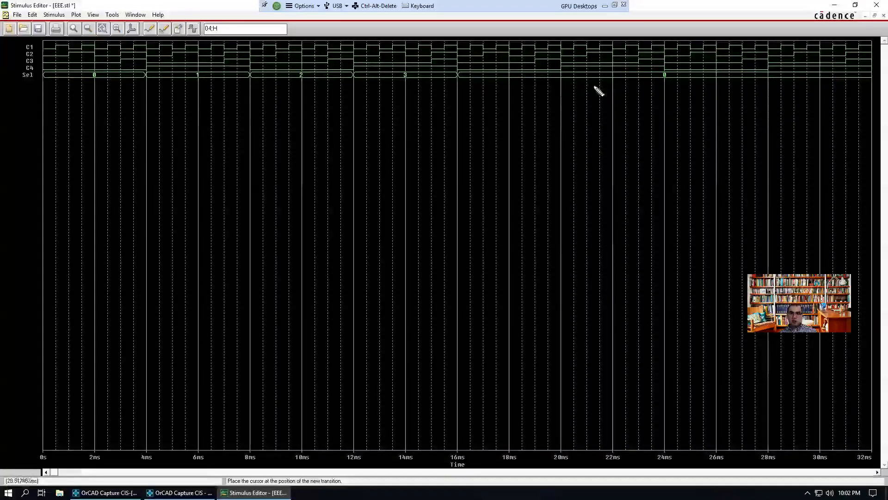
# Step: Save the EEE.stl stimulus file, update the schematic with it, and select the Sel bus
pyautogui.click(18, 14)
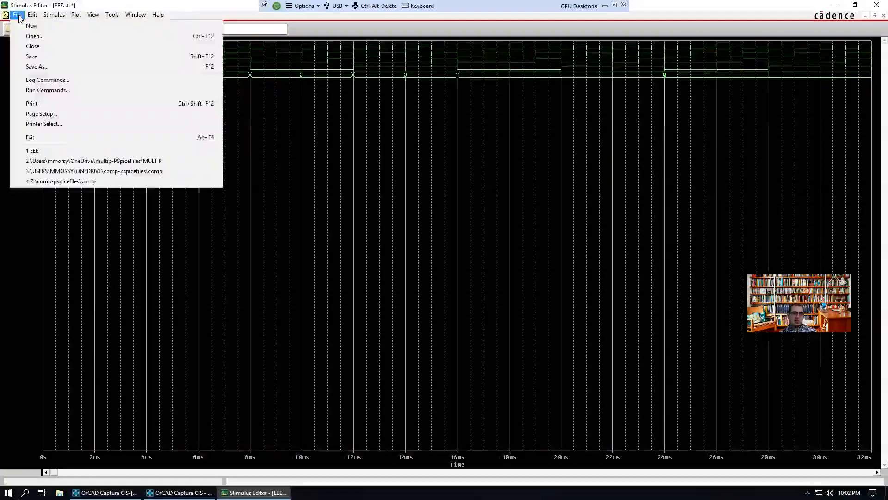
pyautogui.click(32, 56)
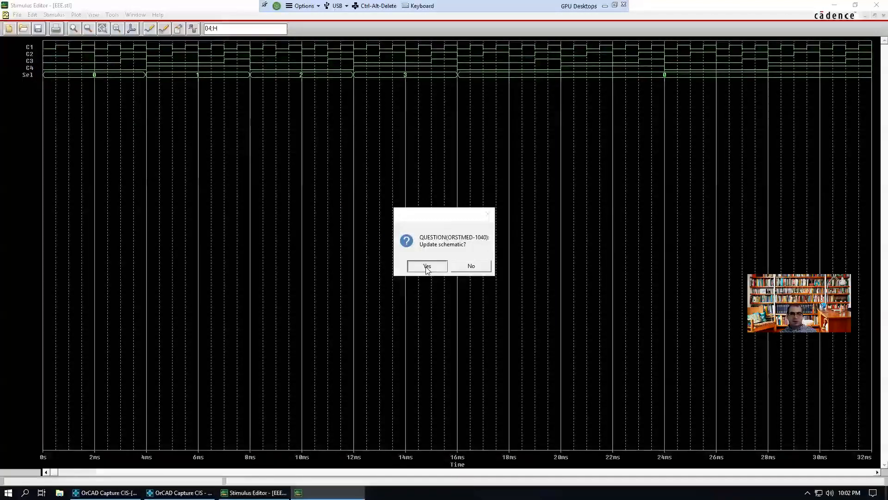
pyautogui.click(427, 267)
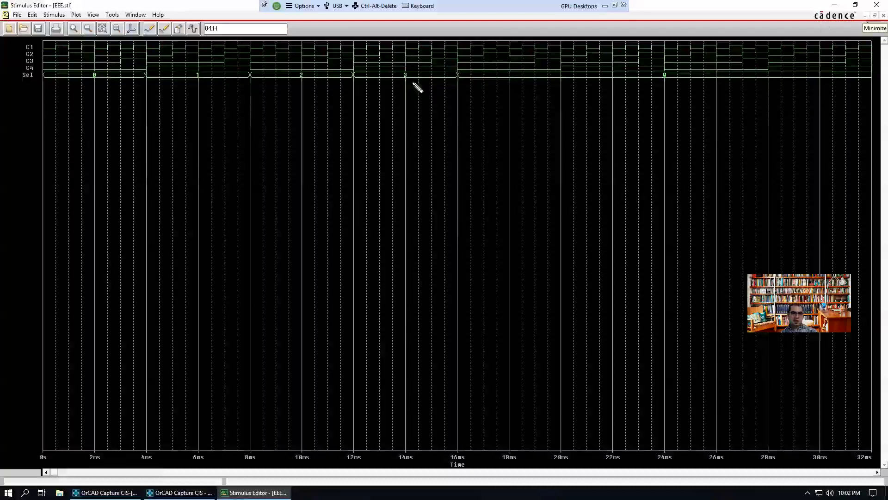
pyautogui.click(28, 77)
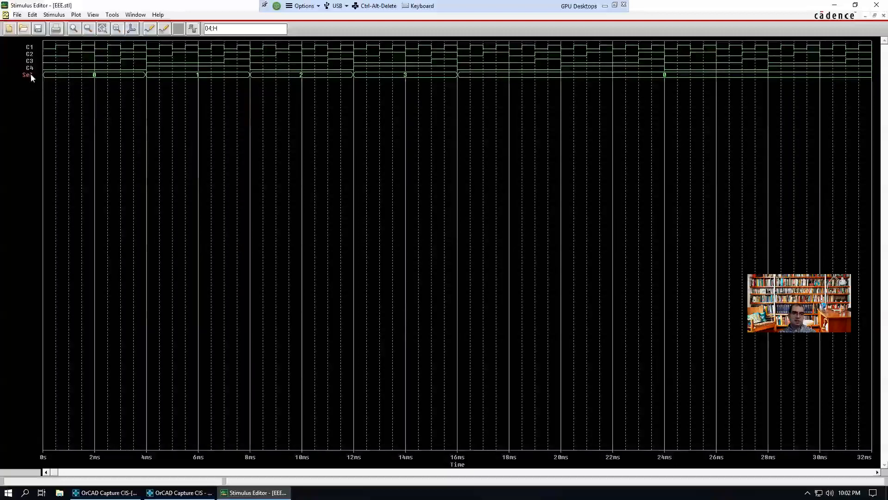
# Step: Set the display radix of the Sel bus stimulus to Binary
pyautogui.doubleClick(30, 75)
pyautogui.click(97, 113)
pyautogui.click(70, 120)
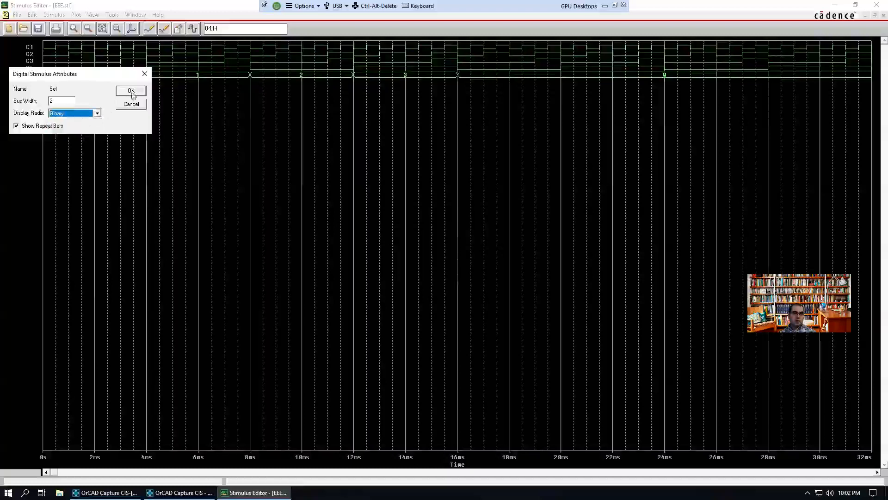
pyautogui.click(131, 91)
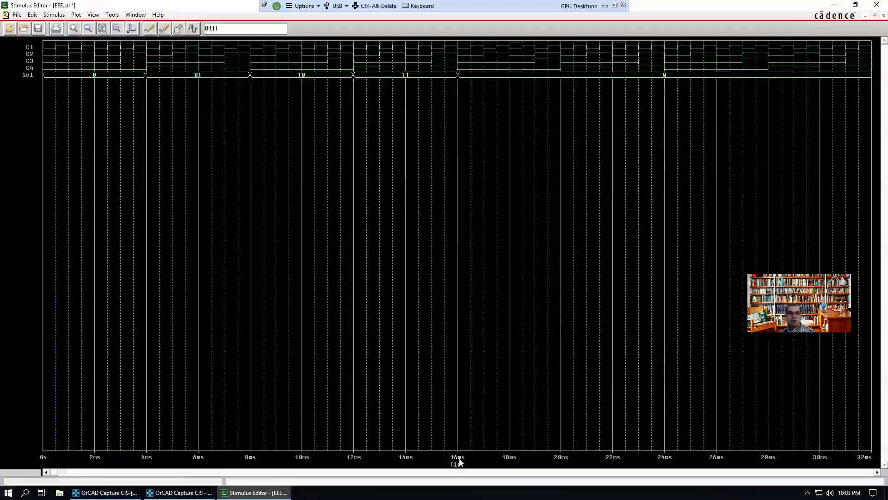
# Step: Switch back to the OrCAD Capture schematic and create a new simulation profile named sim3
pyautogui.click(864, 16)
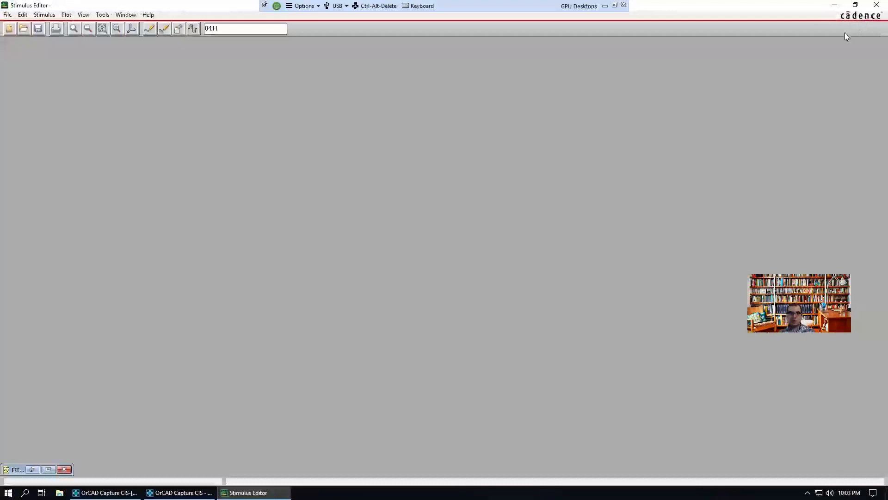
pyautogui.click(835, 4)
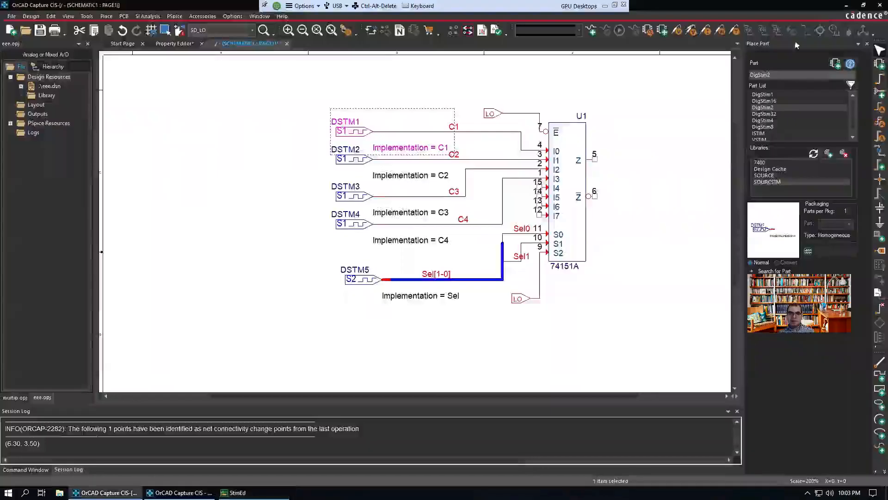
pyautogui.click(626, 158)
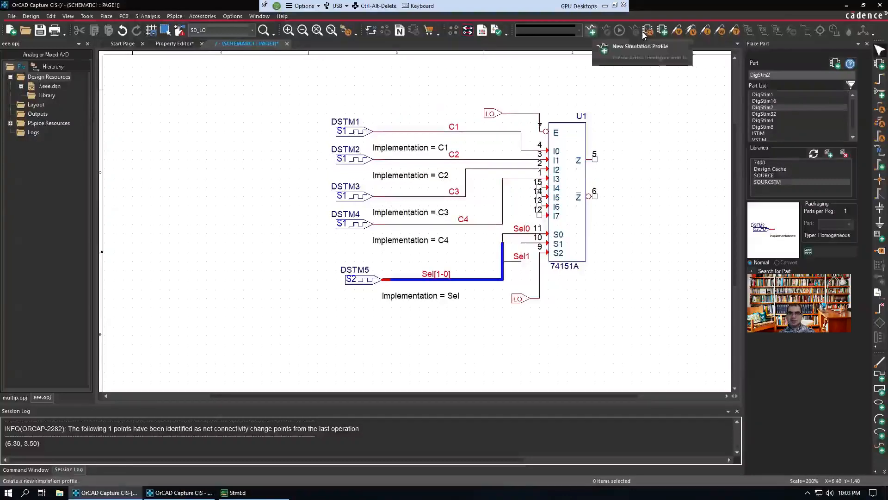
pyautogui.click(592, 31)
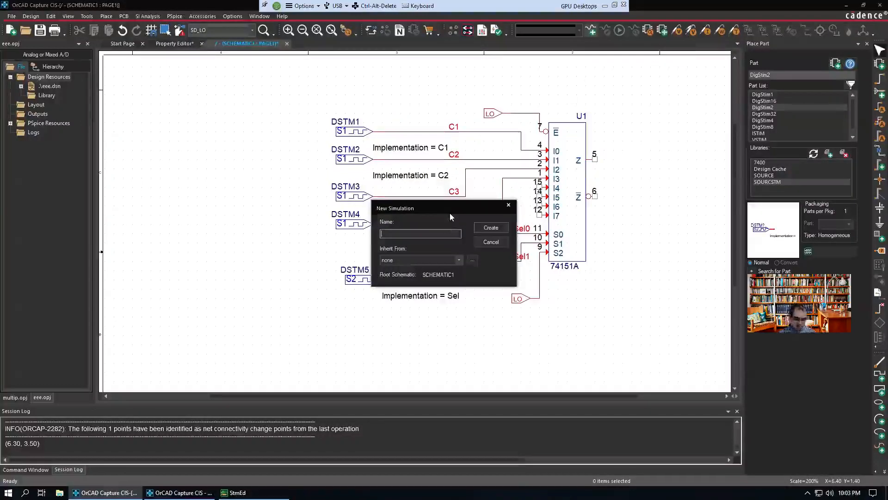
pyautogui.write('sim3')
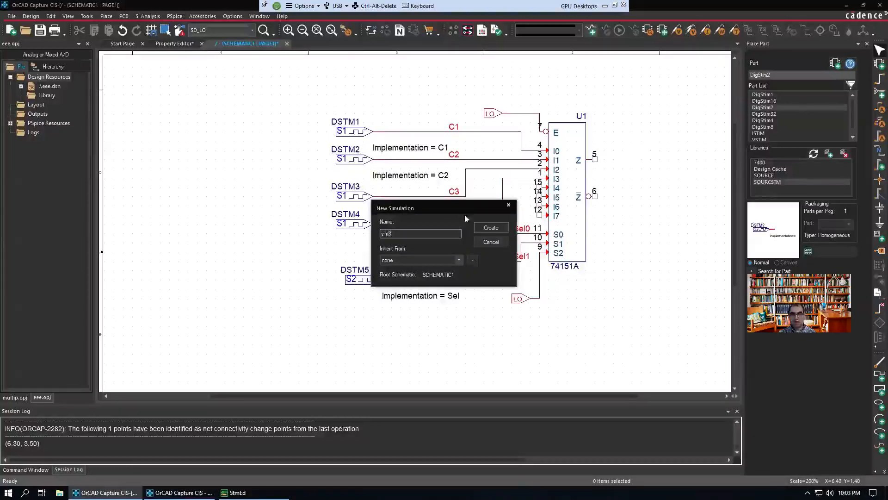
pyautogui.click(486, 229)
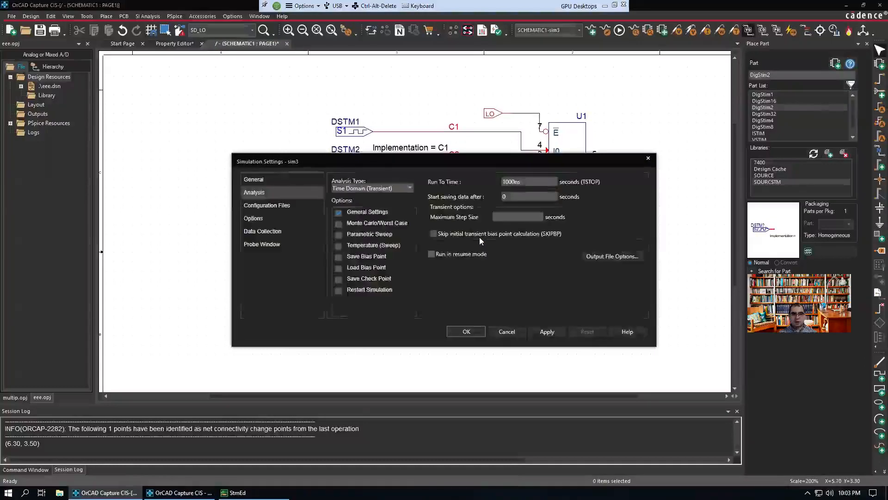
# Step: Set the sim3 time-domain analysis run time to 16ms and apply the settings
pyautogui.moveTo(530, 181); pyautogui.dragTo(501, 185)
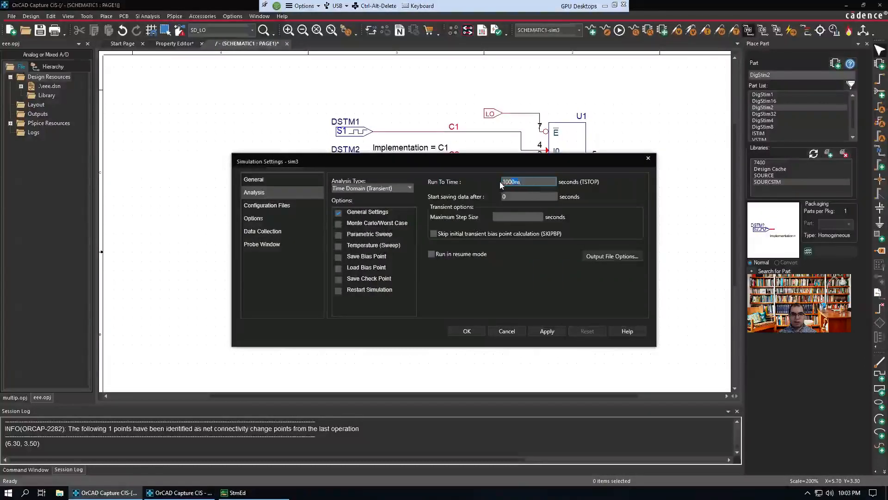
pyautogui.write('16ms')
pyautogui.click(540, 333)
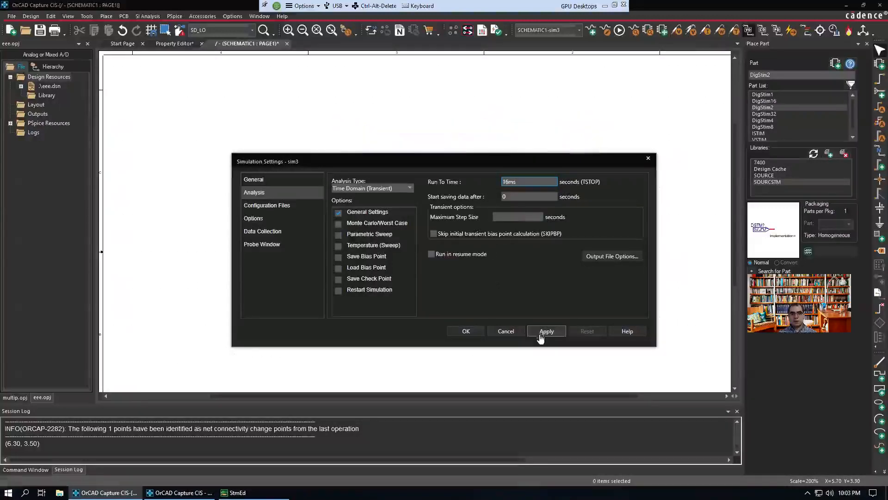
pyautogui.click(465, 337)
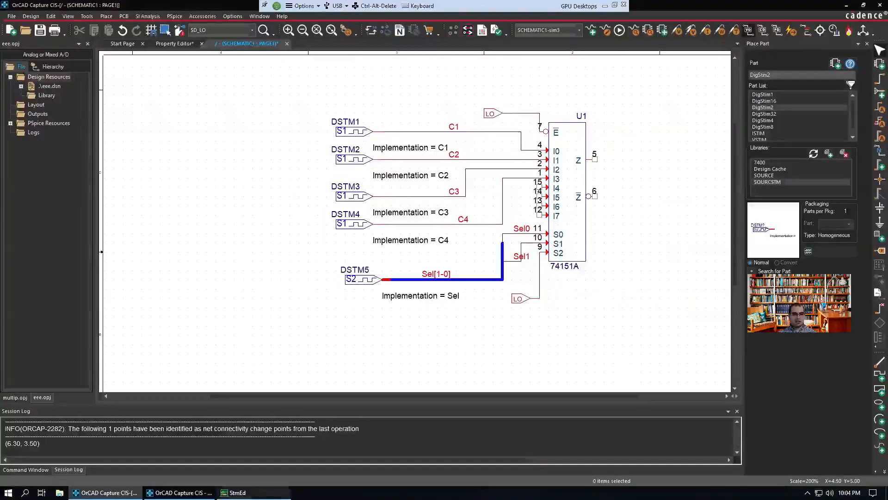
# Step: Place voltage/digital level markers on the C1, C2, C3 and C4 nets and on the Sel[1-0] bus
pyautogui.moveTo(255, 492)
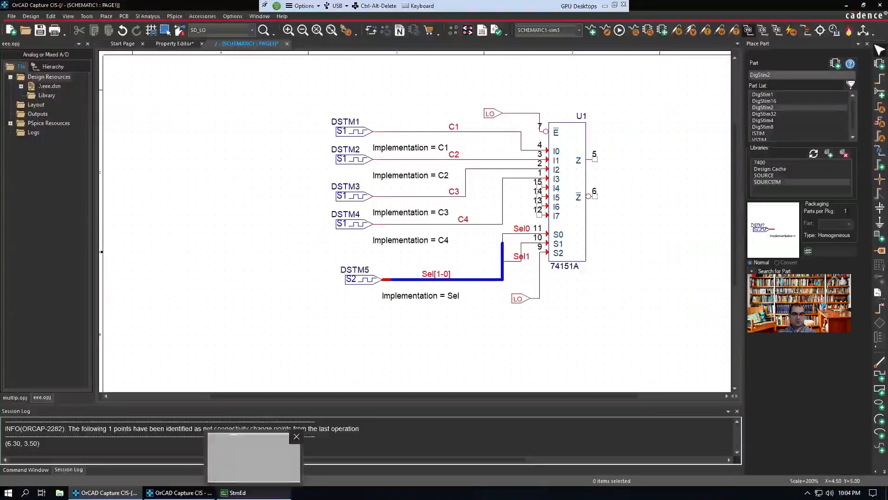
pyautogui.click(678, 35)
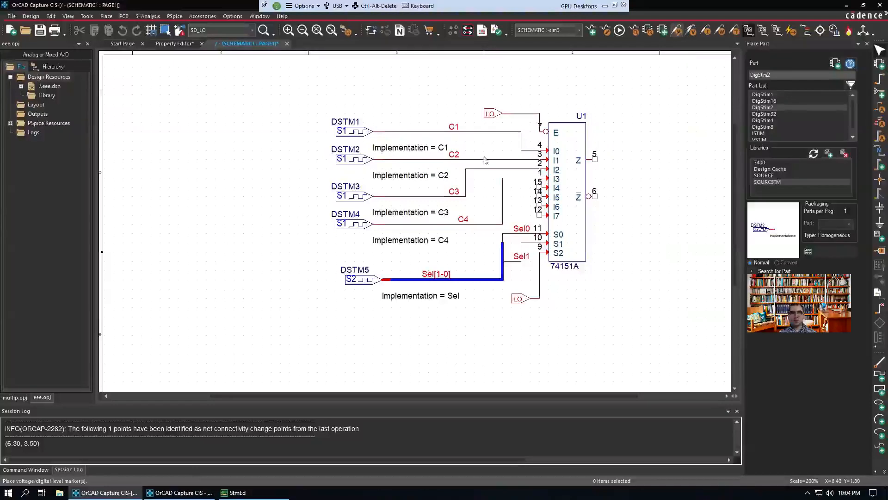
pyautogui.click(471, 134)
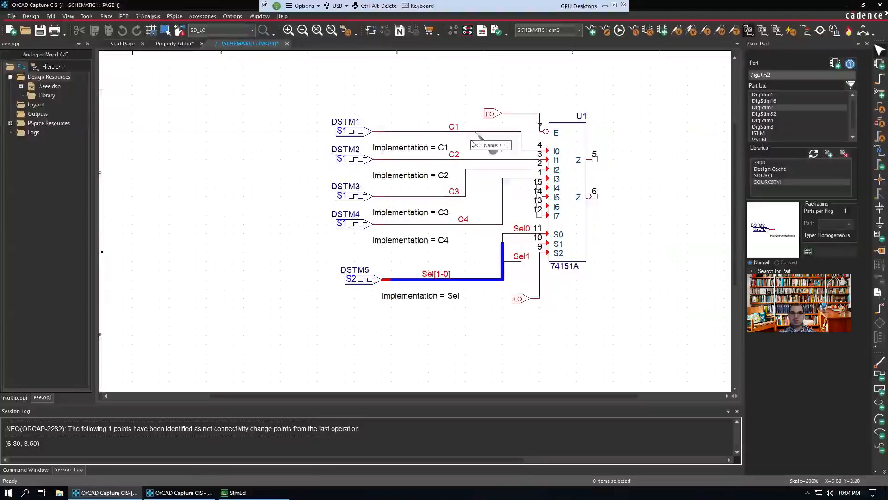
pyautogui.click(464, 161)
pyautogui.click(464, 197)
pyautogui.click(476, 226)
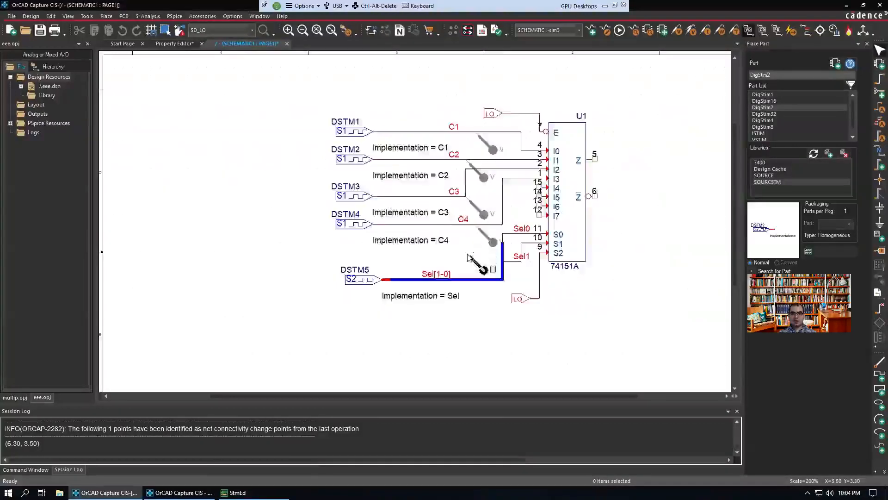
pyautogui.click(468, 286)
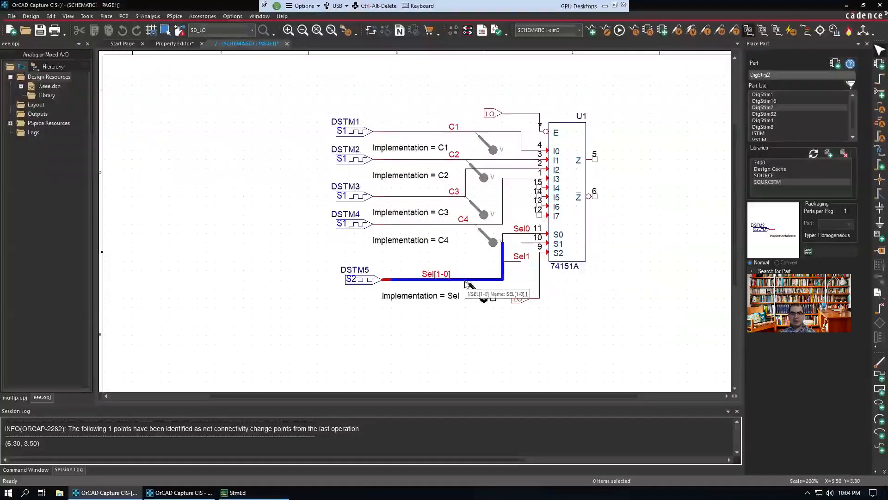
pyautogui.press('Escape')
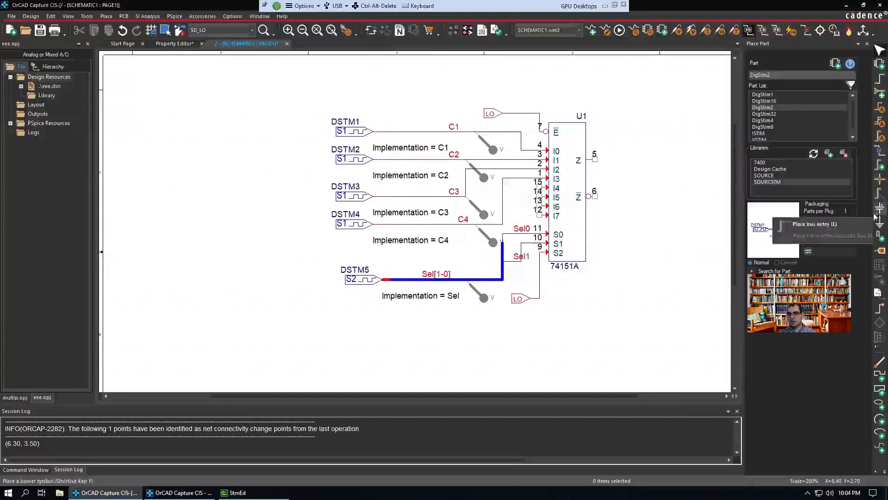
# Step: Draw a short horizontal wire outward from the Z output, pin 5, of the 74151A
pyautogui.click(879, 80)
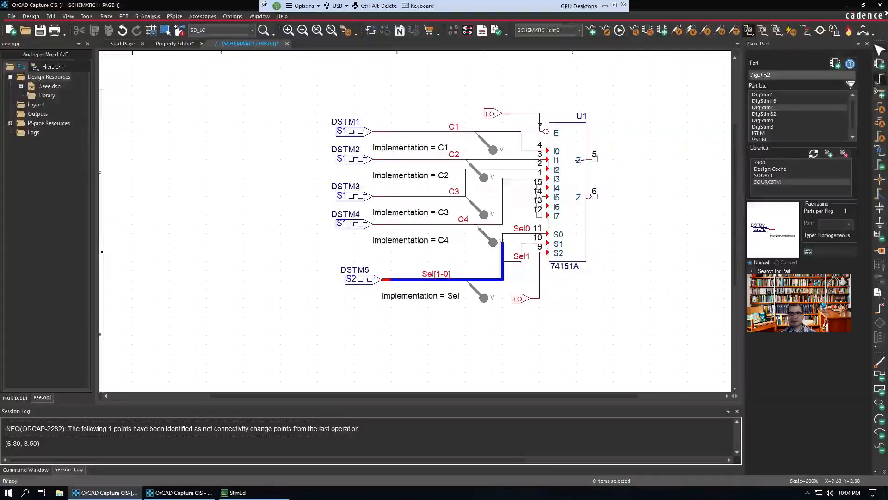
pyautogui.click(595, 159)
pyautogui.click(625, 159)
pyautogui.press('Escape')
# Step: Label the Z output wire with the net alias out
pyautogui.click(609, 160)
pyautogui.click(879, 153)
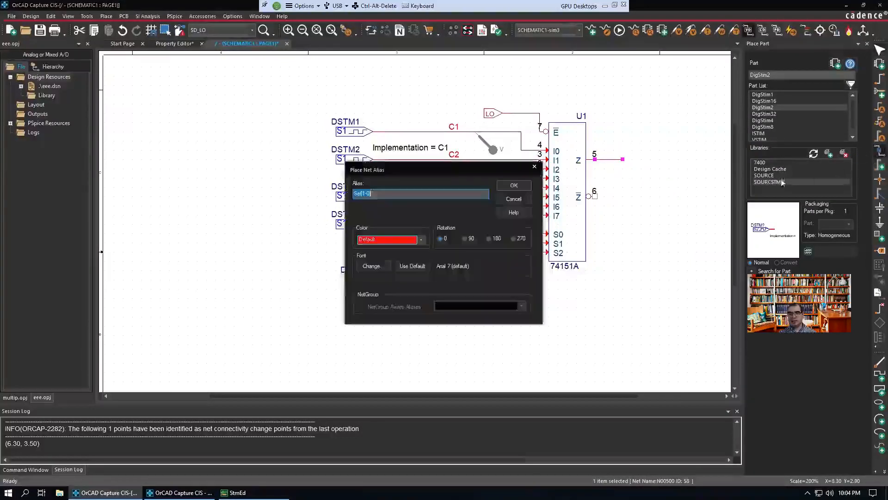
pyautogui.write('ou')
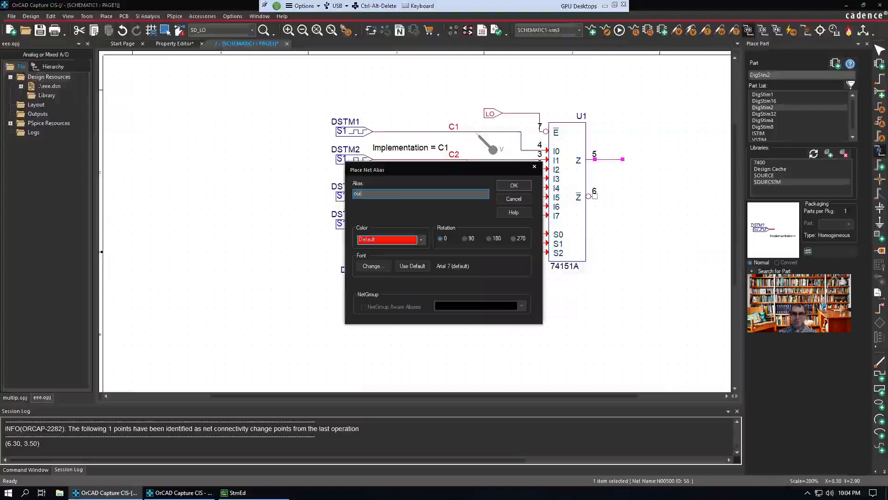
pyautogui.click(513, 185)
pyautogui.click(606, 160)
pyautogui.press('Escape')
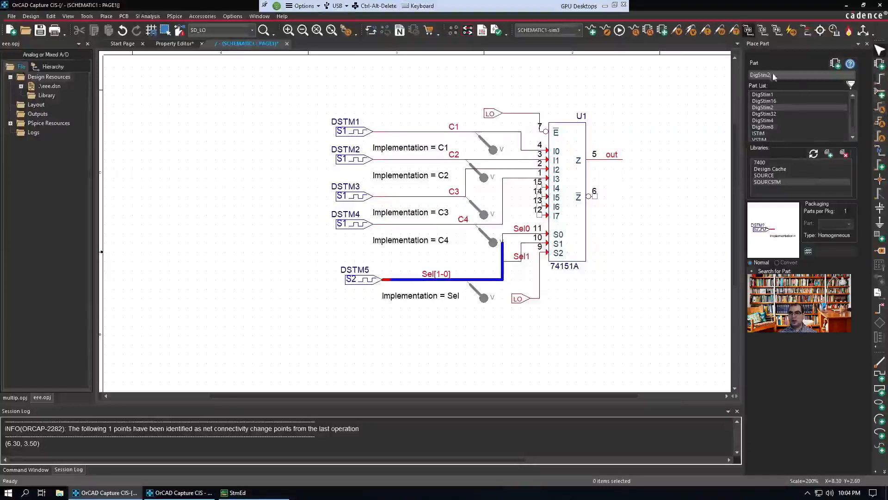
# Step: Place a voltage/digital level marker on the out net and run the PSpice simulation
pyautogui.click(677, 30)
pyautogui.click(607, 162)
pyautogui.press('Escape')
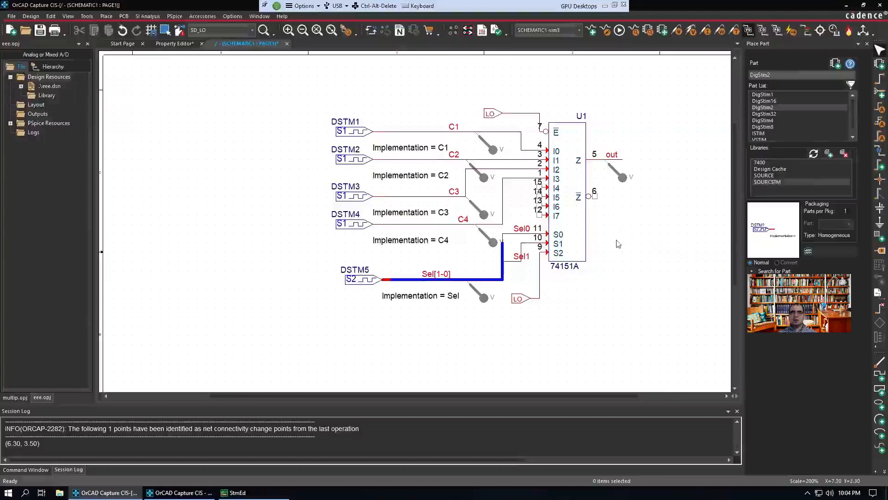
pyautogui.click(625, 40)
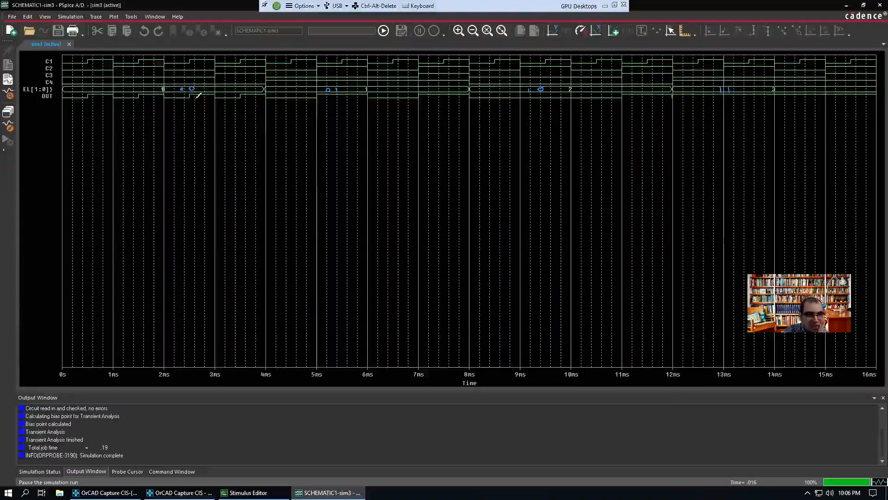
# Step: Compare the OUT waveform with the clock input traces over each select-bus interval of the simulation
pyautogui.moveTo(267, 55)
pyautogui.mouseDown()
pyautogui.moveTo(168, 44)
pyautogui.moveTo(68, 57)
pyautogui.moveTo(72, 69)
pyautogui.moveTo(266, 55)
pyautogui.mouseUp()
pyautogui.moveTo(166, 105)
pyautogui.mouseDown()
pyautogui.moveTo(164, 114)
pyautogui.moveTo(177, 115)
pyautogui.mouseUp()
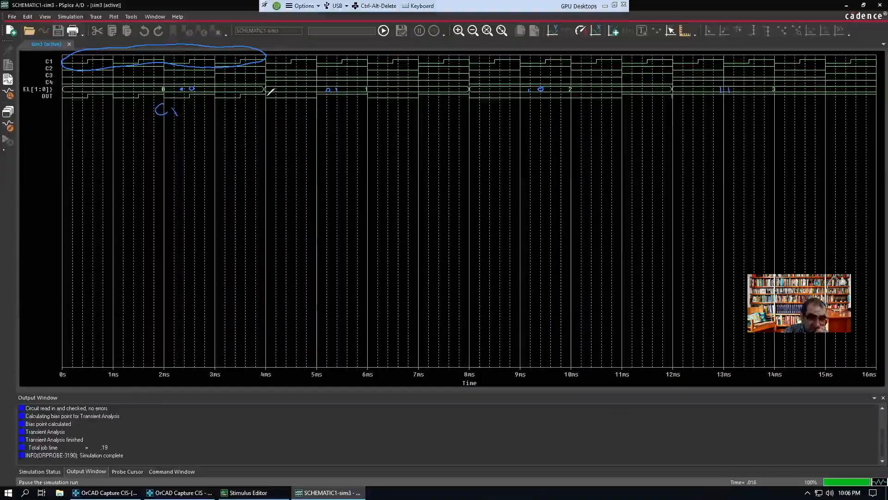
pyautogui.moveTo(265, 96); pyautogui.dragTo(258, 111)
pyautogui.moveTo(63, 98); pyautogui.dragTo(55, 110)
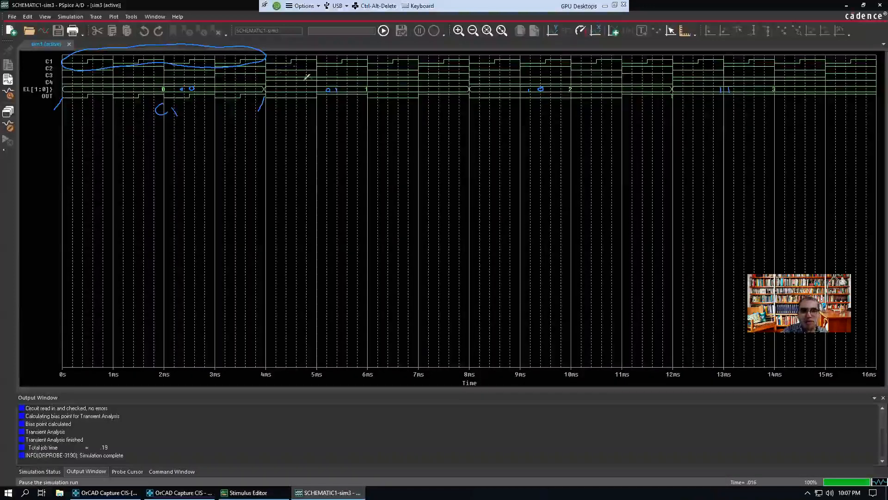
pyautogui.moveTo(266, 65); pyautogui.dragTo(466, 76)
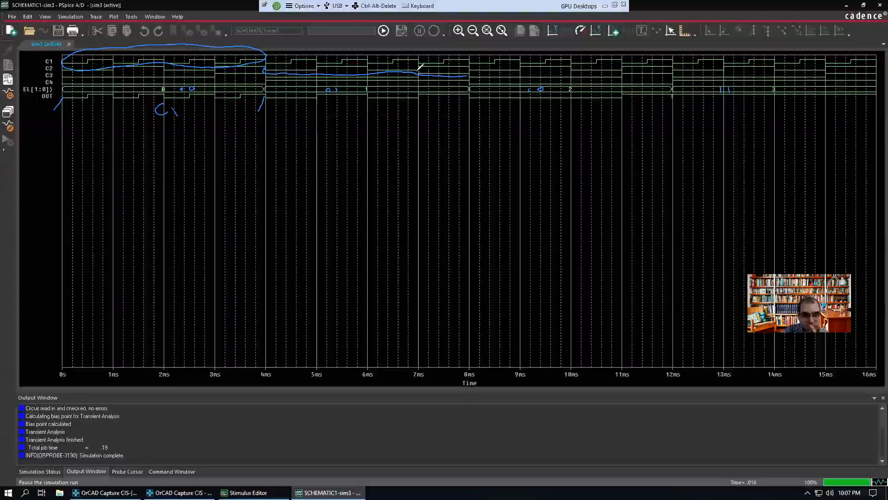
pyautogui.moveTo(462, 70); pyautogui.dragTo(468, 68)
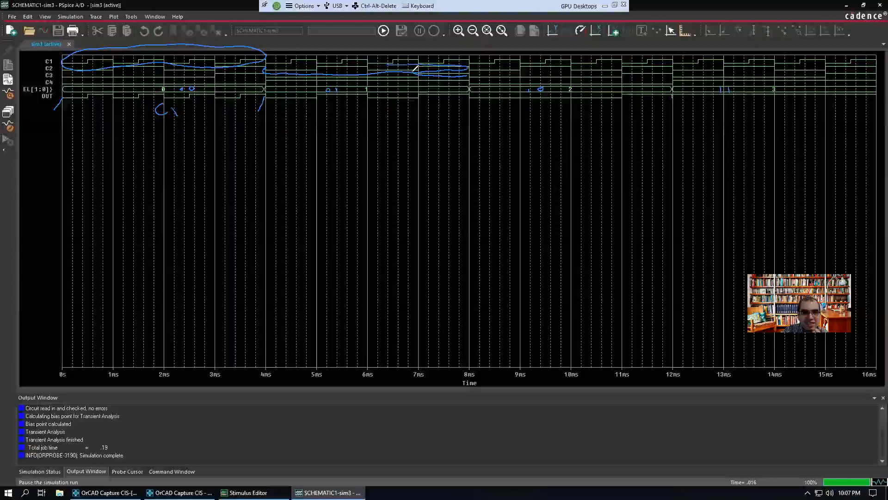
pyautogui.moveTo(322, 68); pyautogui.dragTo(278, 67)
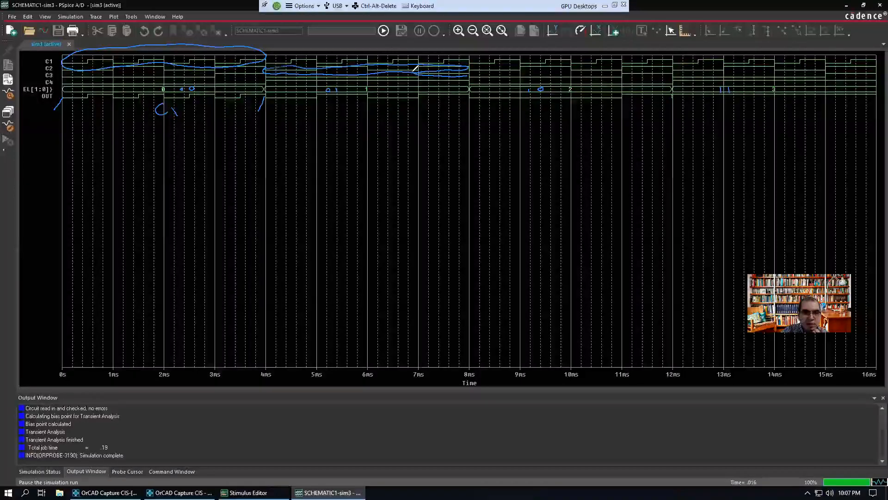
pyautogui.moveTo(469, 95); pyautogui.dragTo(459, 111)
pyautogui.moveTo(268, 100); pyautogui.dragTo(261, 117)
pyautogui.moveTo(359, 113); pyautogui.dragTo(357, 123)
pyautogui.moveTo(372, 116); pyautogui.dragTo(377, 122)
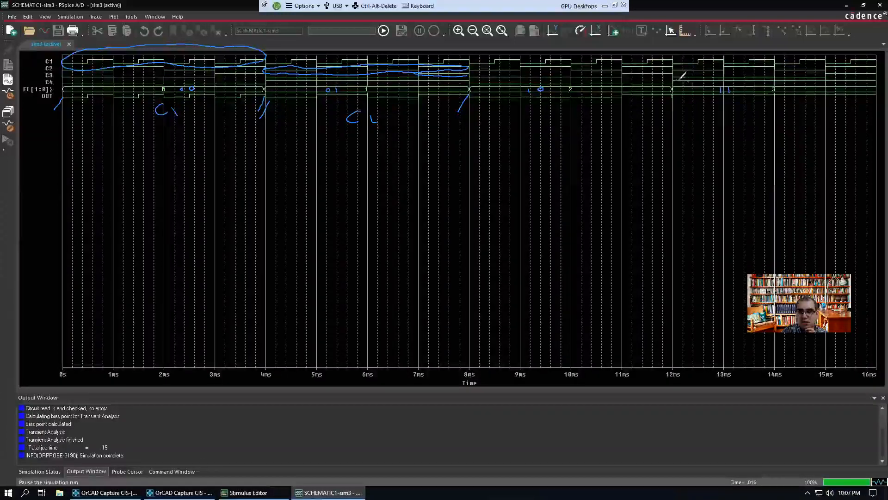
pyautogui.moveTo(667, 83)
pyautogui.mouseDown()
pyautogui.moveTo(852, 93)
pyautogui.moveTo(877, 79)
pyautogui.mouseUp()
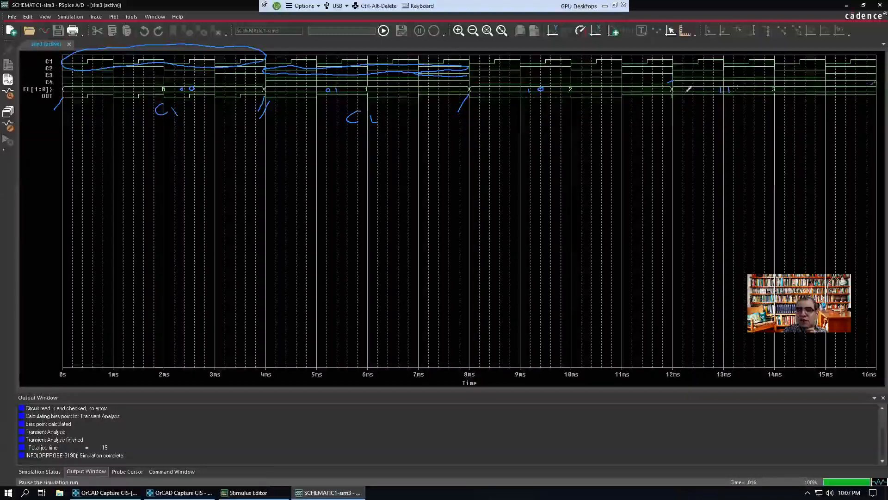